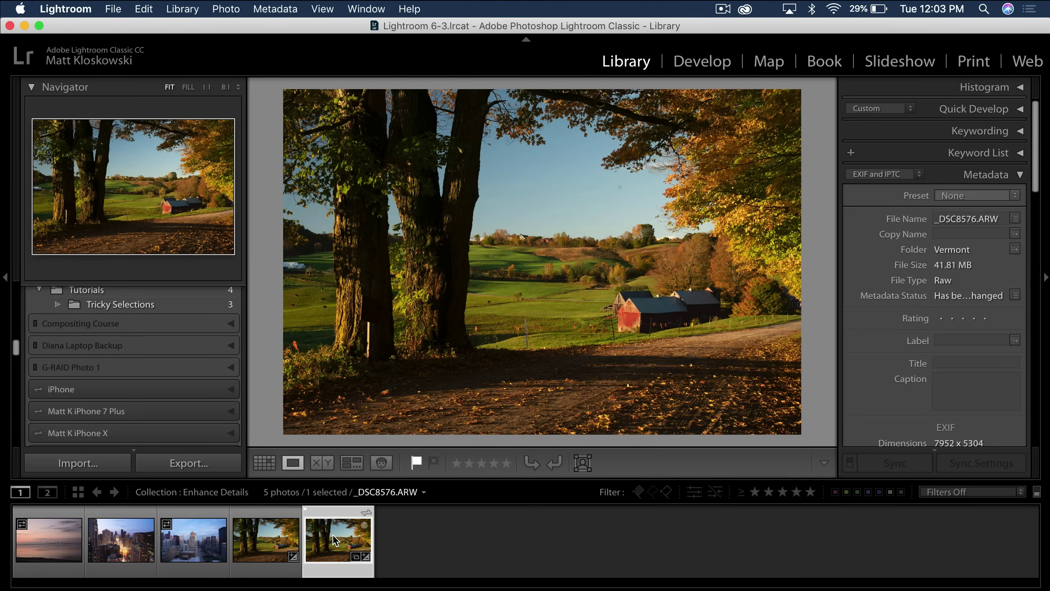
# Step: Check the Creative Cloud apps list and Lightroom's version and build information
pyautogui.click(745, 9)
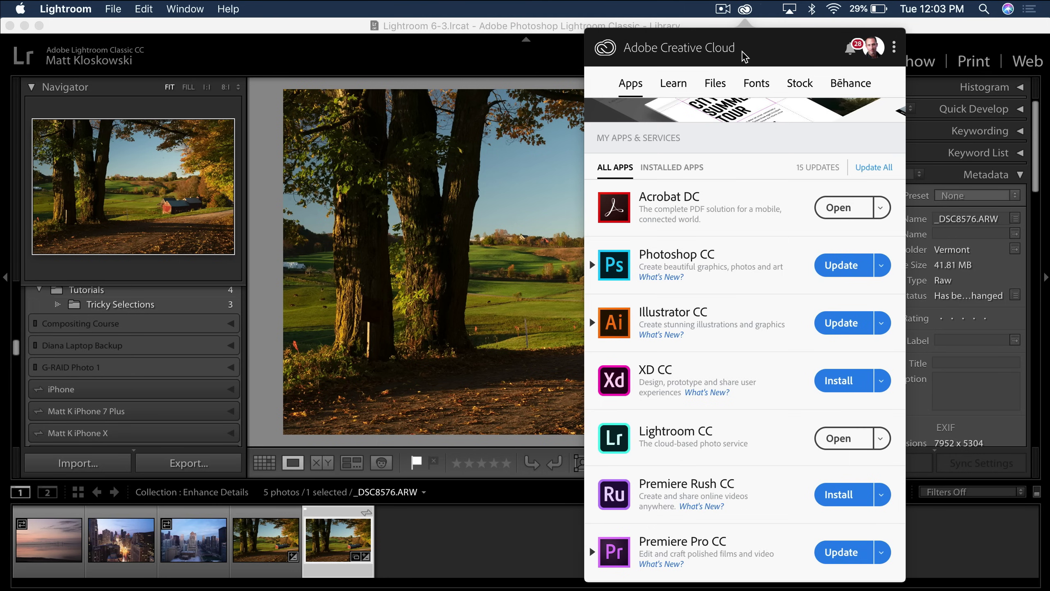
pyautogui.click(745, 10)
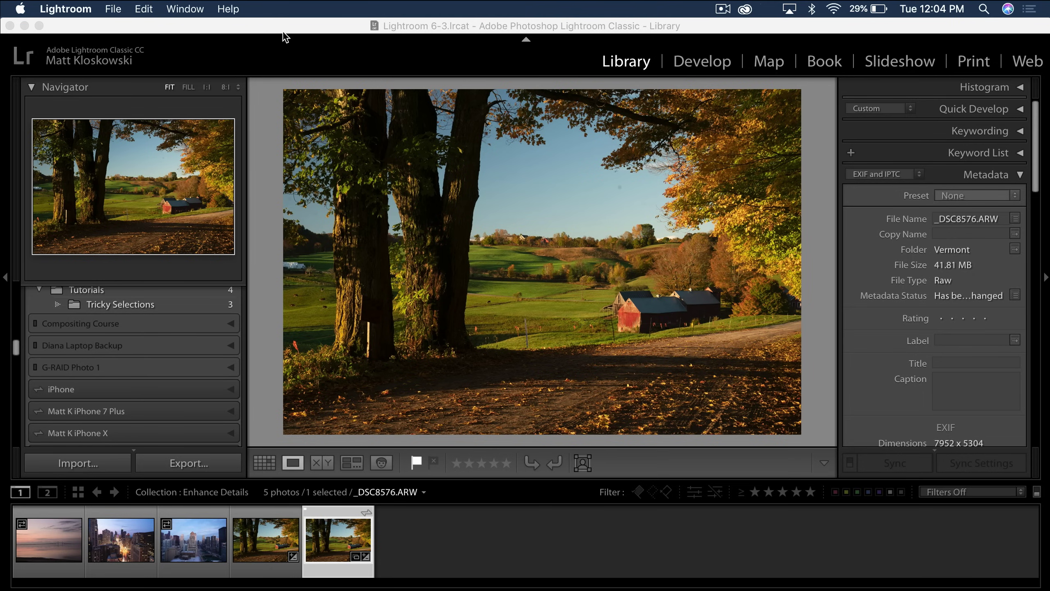
pyautogui.click(263, 31)
pyautogui.click(48, 8)
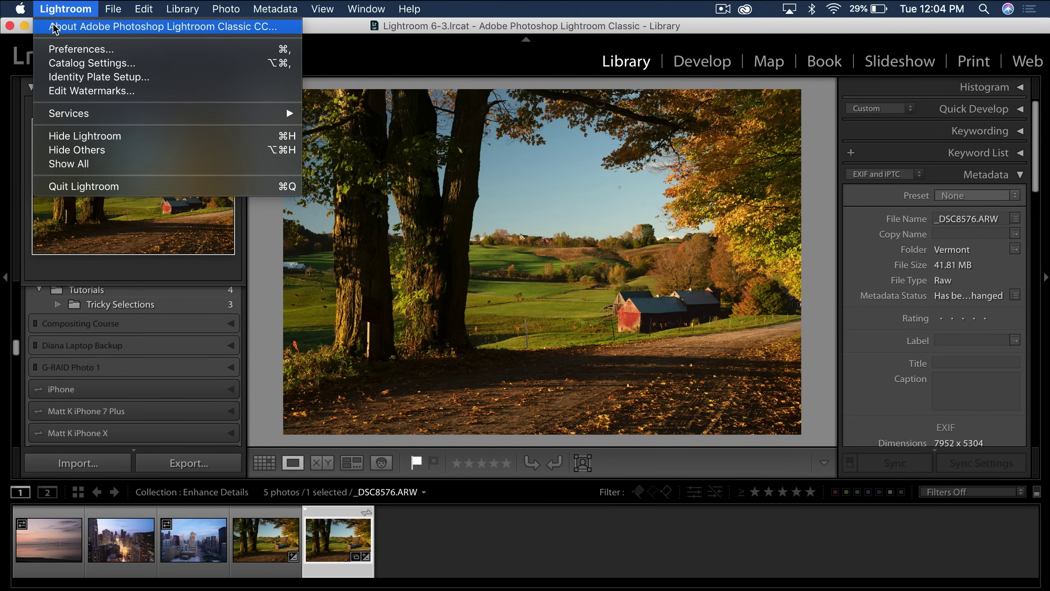
pyautogui.click(54, 28)
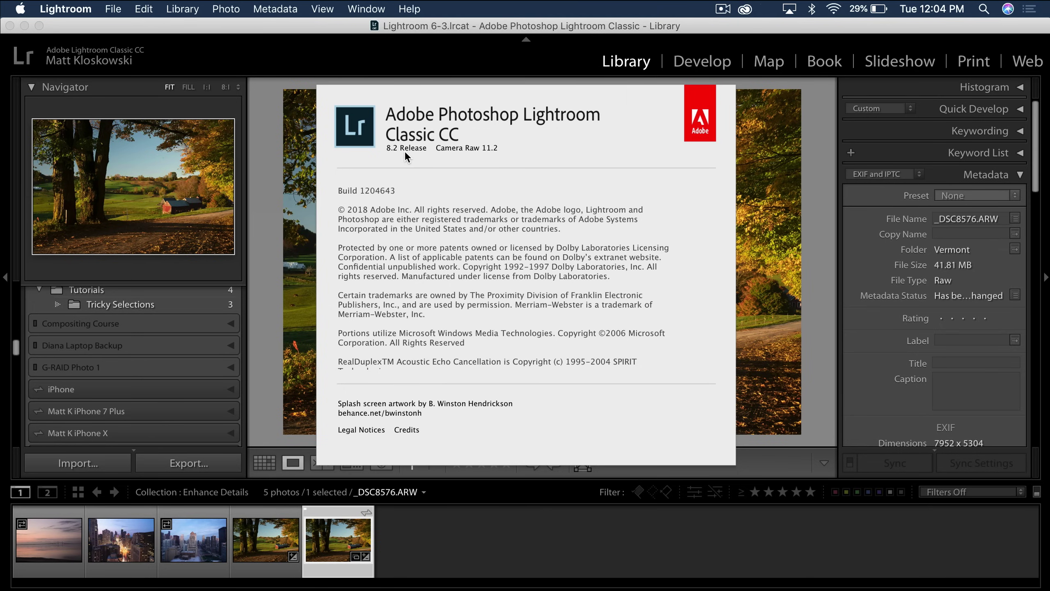
pyautogui.click(349, 47)
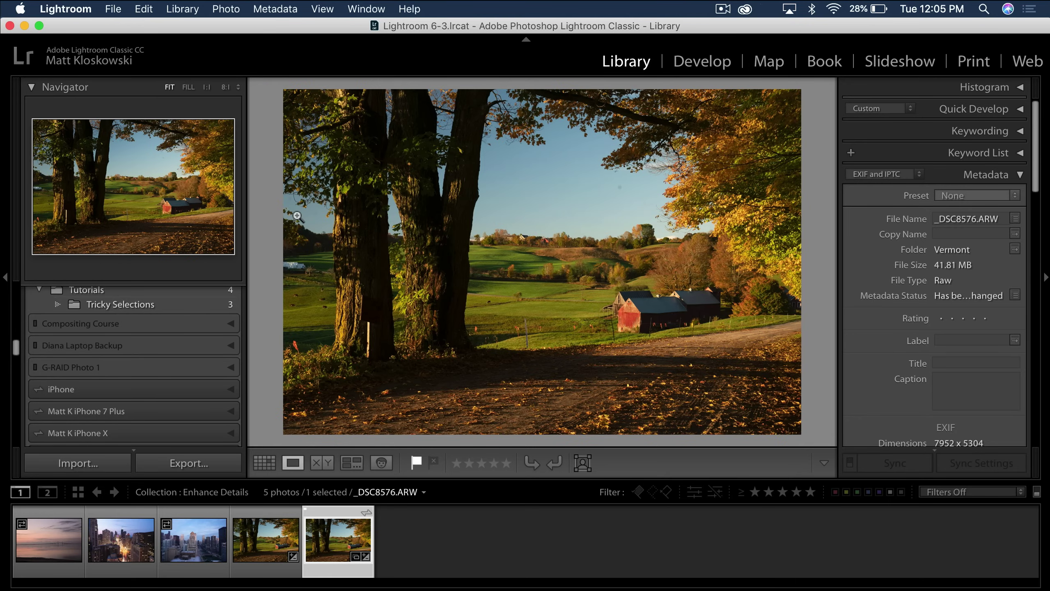
# Step: Run Enhance Details on the raw barn photo, fit the preview, then zoom into the autumn leaves
pyautogui.click(224, 7)
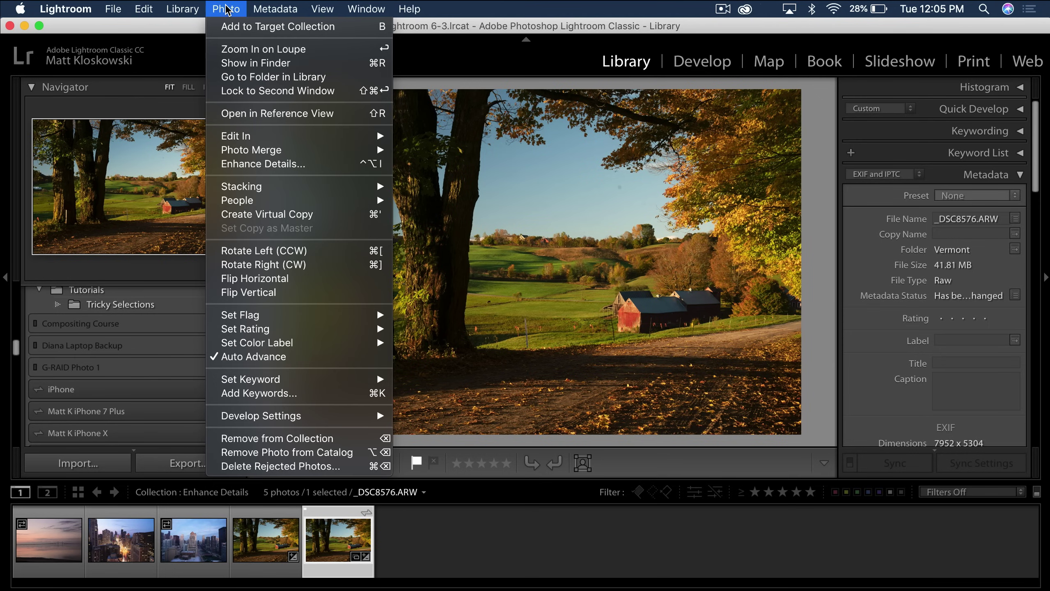
pyautogui.click(317, 167)
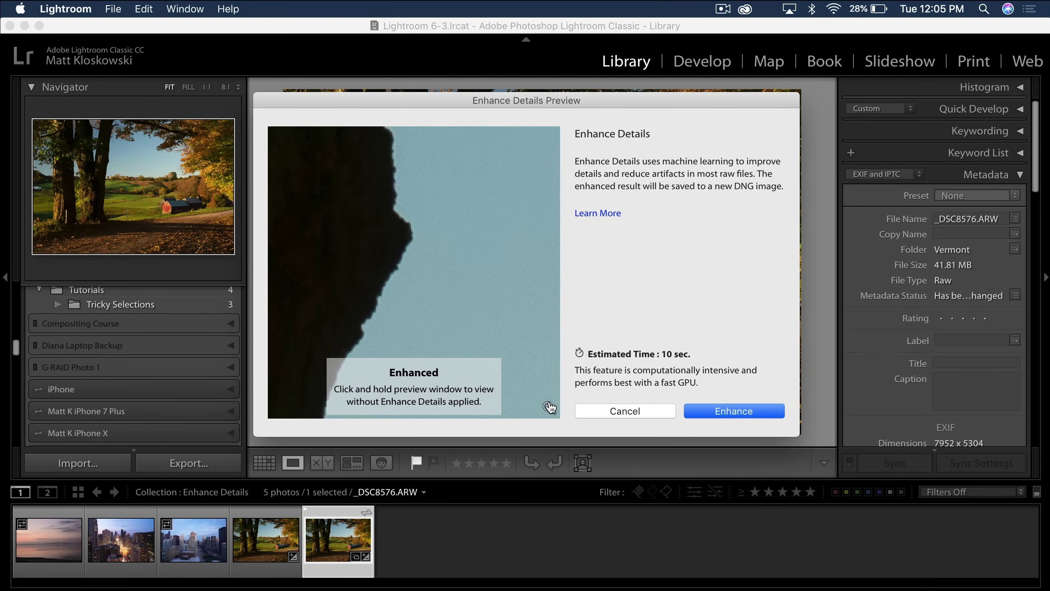
pyautogui.click(549, 408)
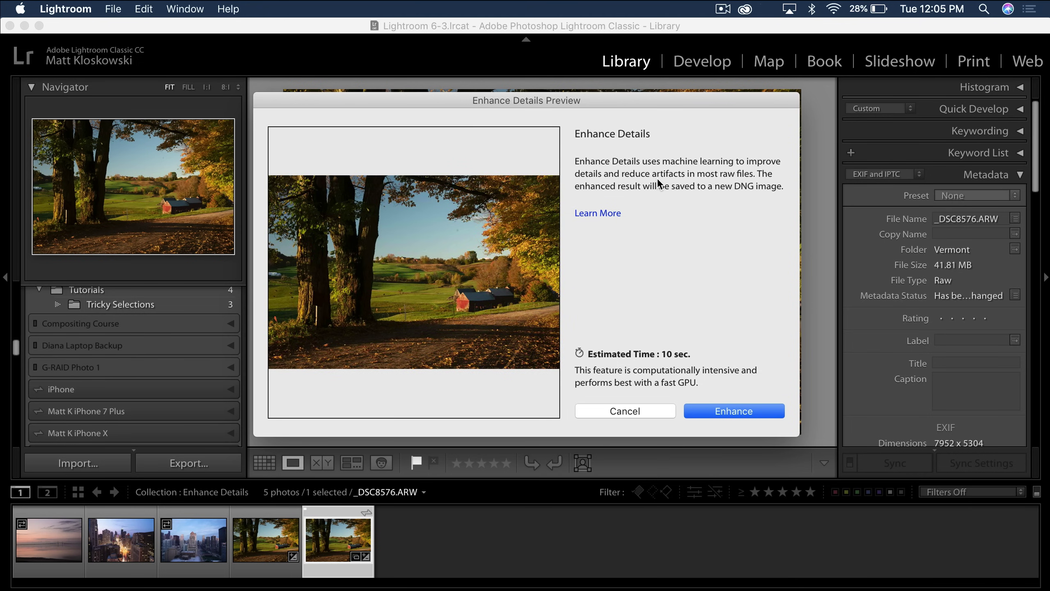
pyautogui.click(487, 234)
pyautogui.moveTo(485, 218); pyautogui.dragTo(495, 212)
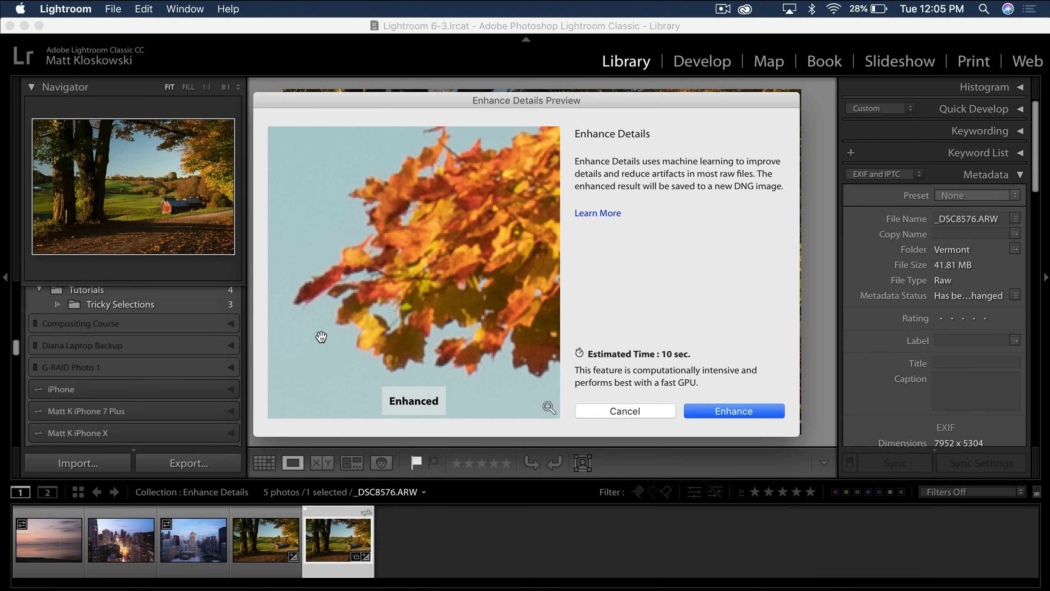
pyautogui.moveTo(321, 337); pyautogui.dragTo(345, 324)
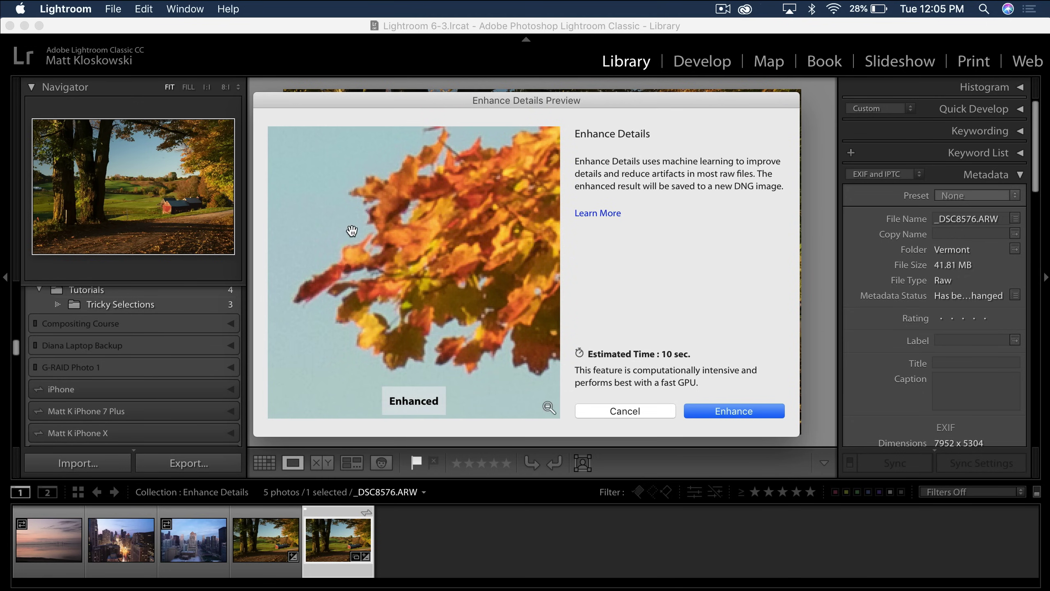
pyautogui.moveTo(356, 232); pyautogui.dragTo(356, 233)
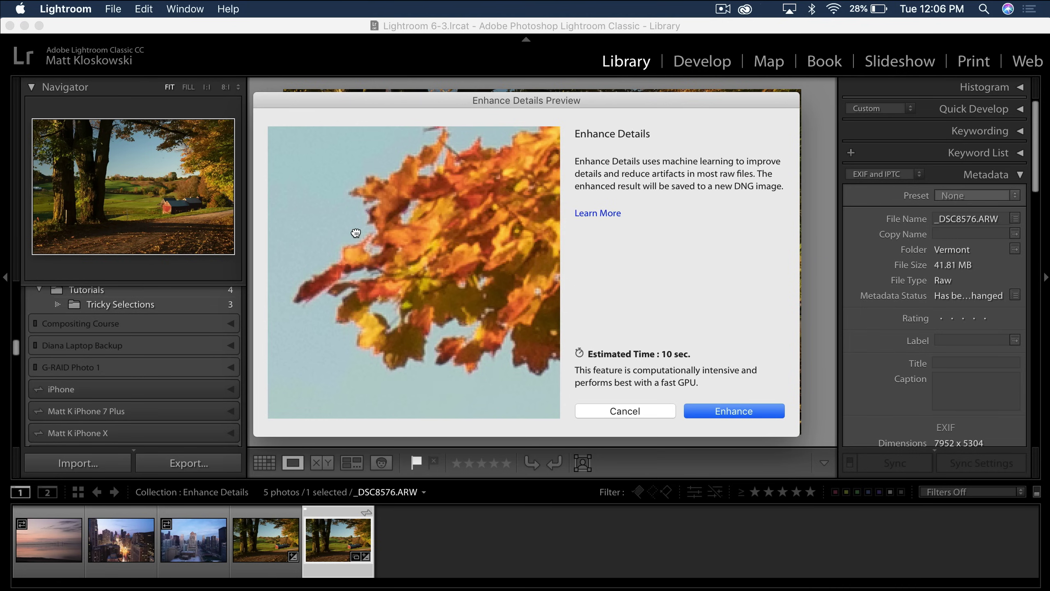
pyautogui.click(356, 232)
pyautogui.moveTo(356, 232); pyautogui.dragTo(356, 234)
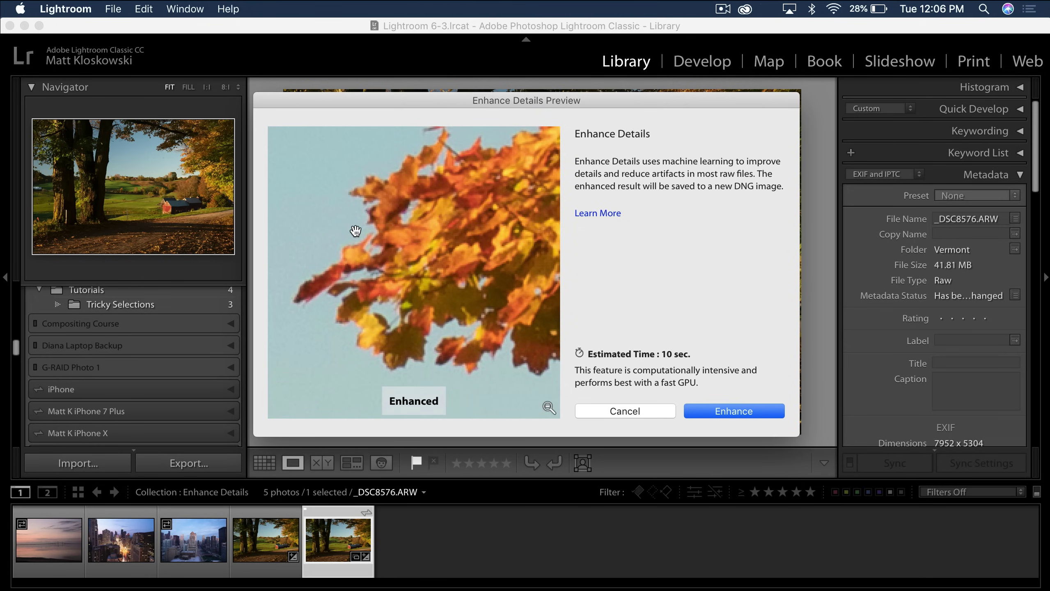
pyautogui.moveTo(356, 231); pyautogui.dragTo(356, 232)
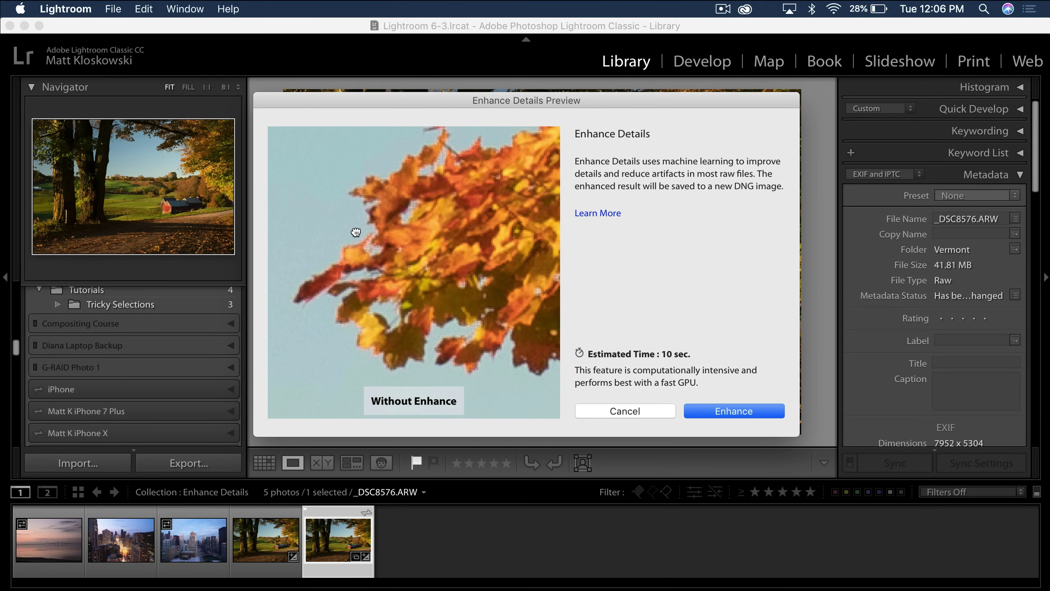
pyautogui.moveTo(356, 232); pyautogui.dragTo(356, 233)
pyautogui.click(356, 231)
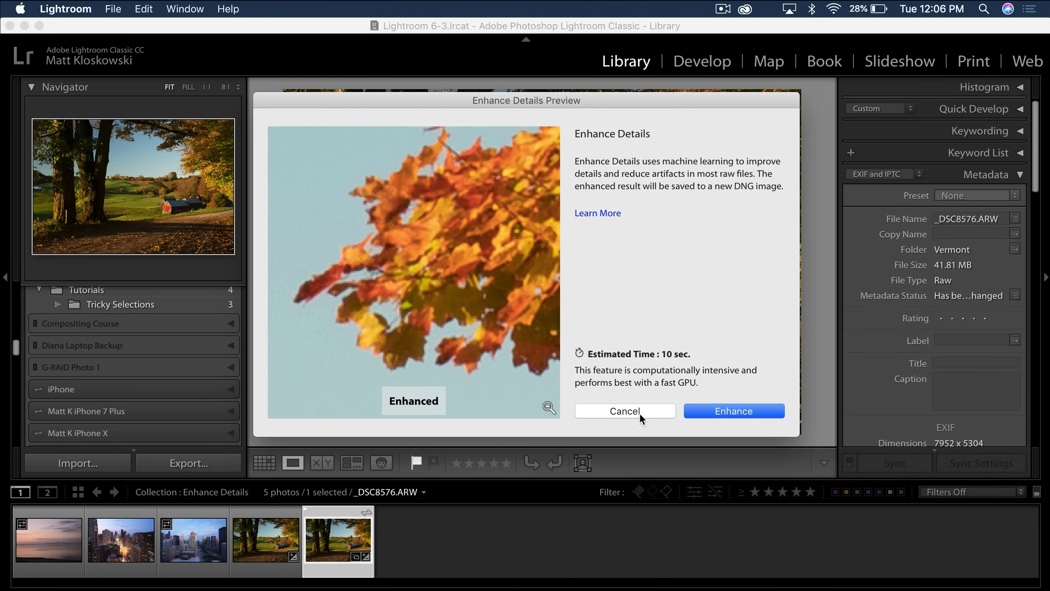
pyautogui.click(356, 229)
# Step: Cancel Enhance Details and reselect the original raw barn photo _DSC8576.ARW
pyautogui.click(630, 411)
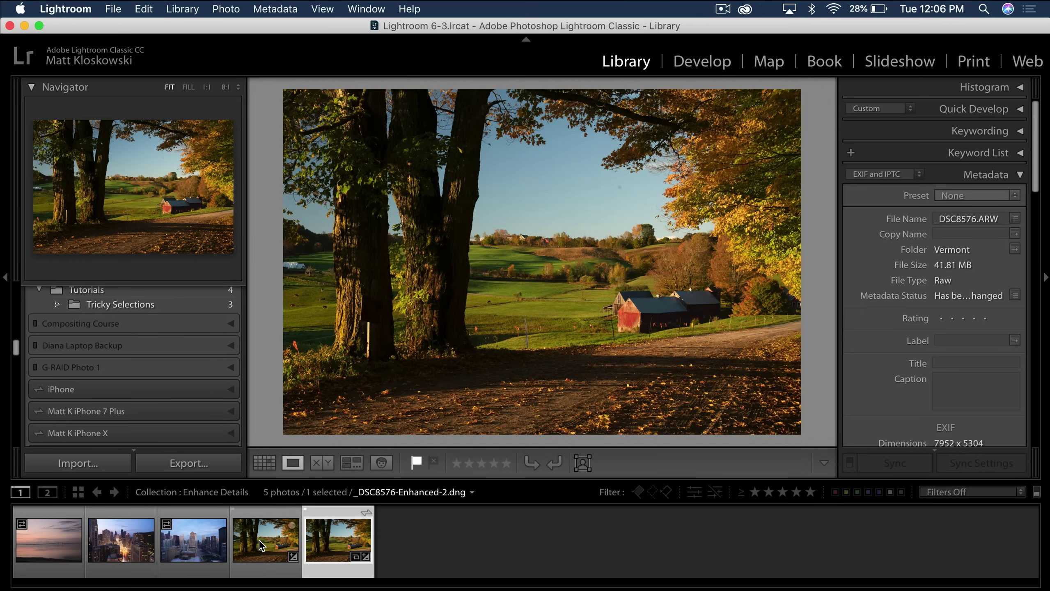
pyautogui.click(259, 540)
pyautogui.click(338, 534)
pyautogui.press('p')
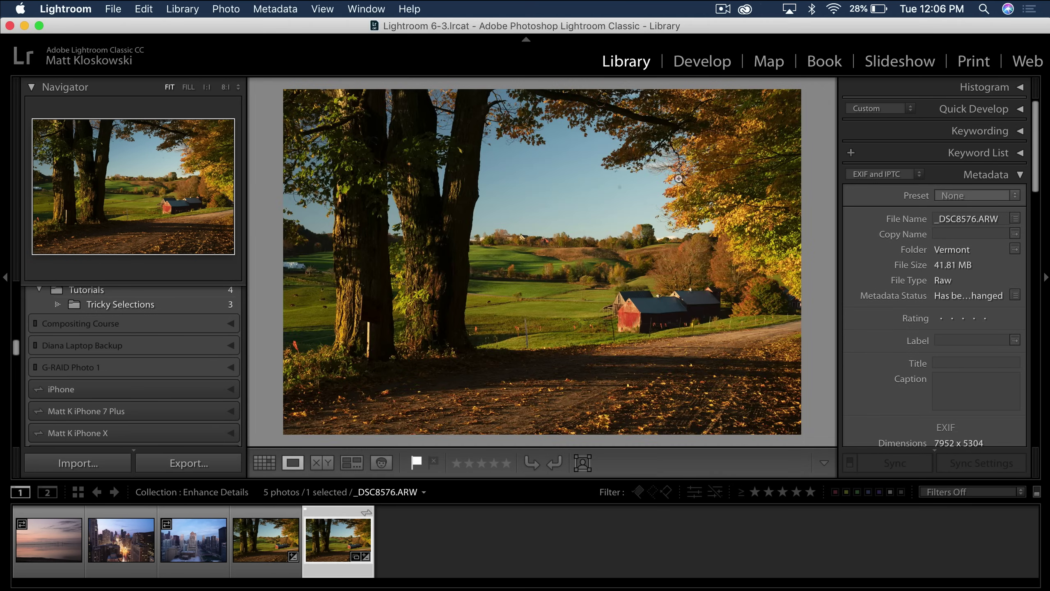
# Step: Zoom the raw photo to 8:1 on the leaves, pan across them, then return to Fit
pyautogui.click(668, 192)
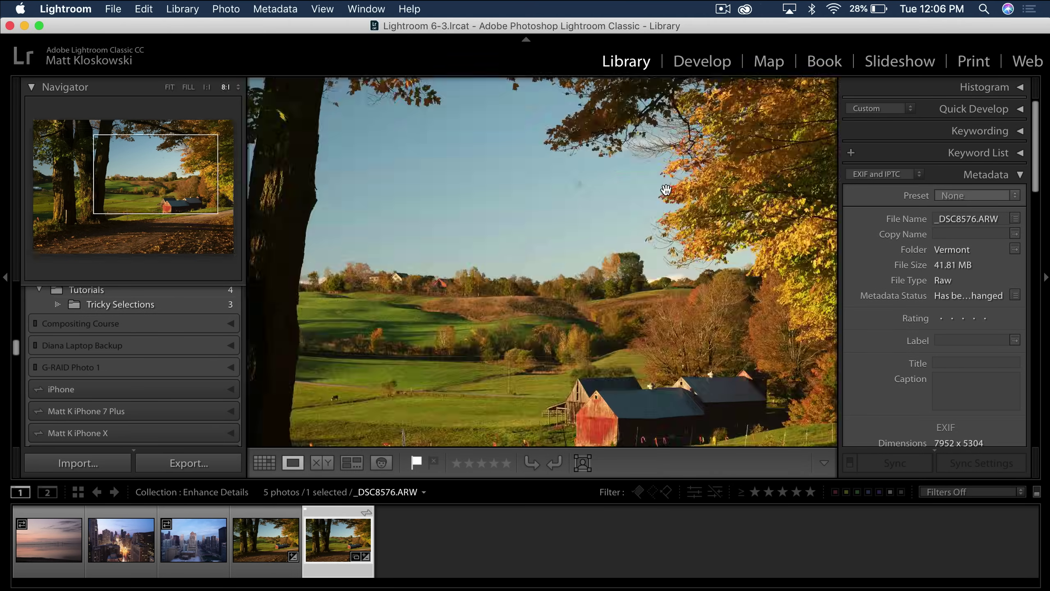
pyautogui.moveTo(386, 201); pyautogui.dragTo(376, 200)
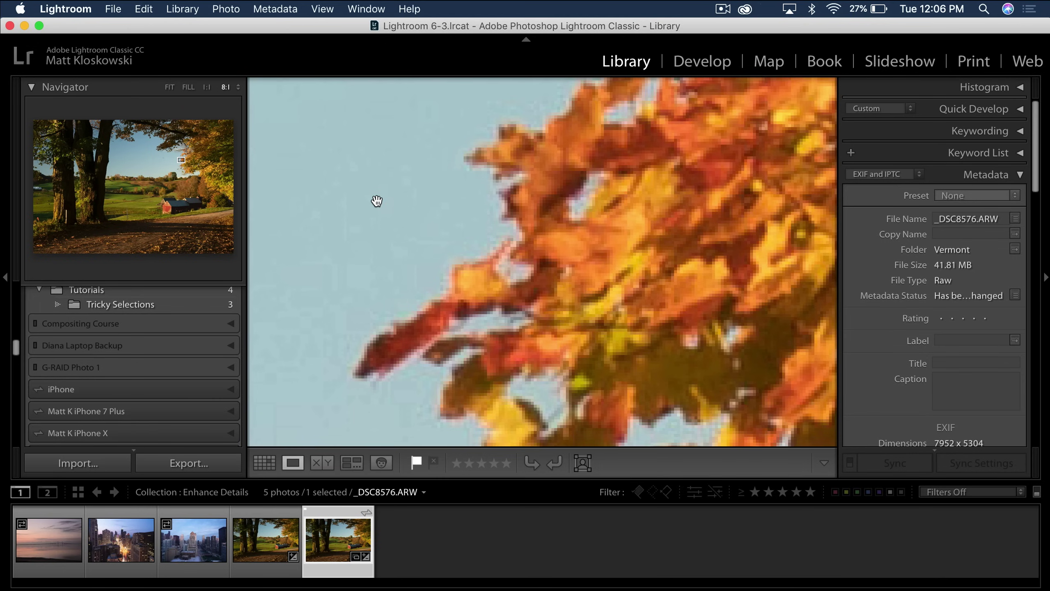
pyautogui.click(235, 87)
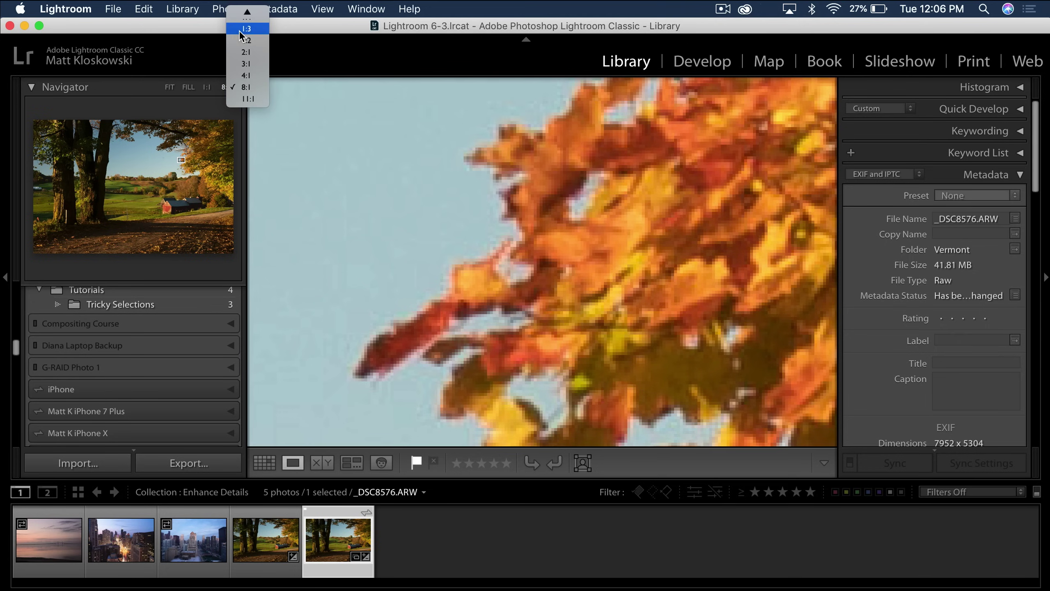
pyautogui.scroll(3, 241, 33)
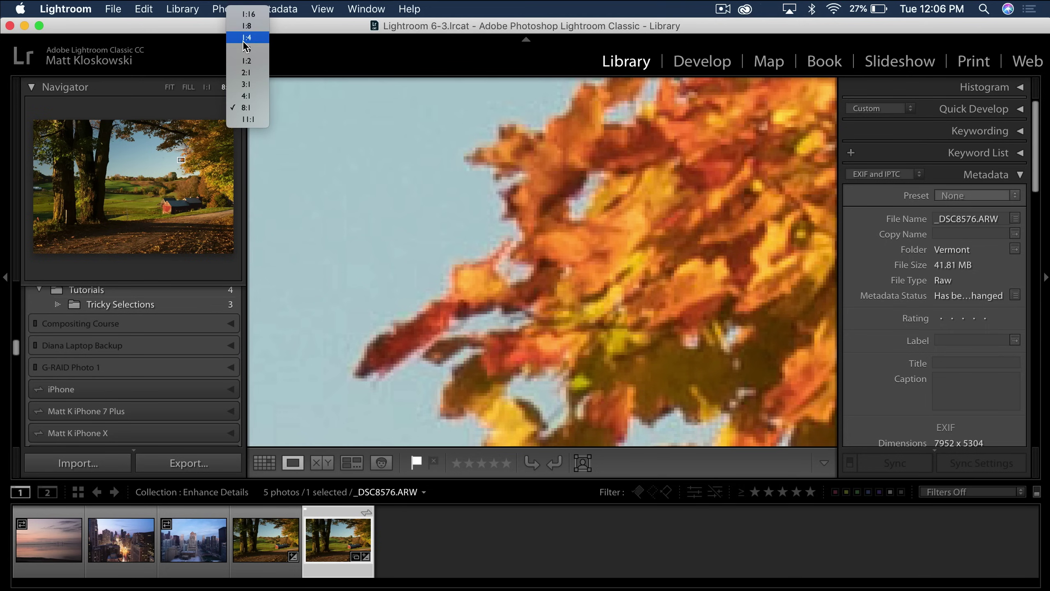
pyautogui.click(172, 88)
pyautogui.click(170, 87)
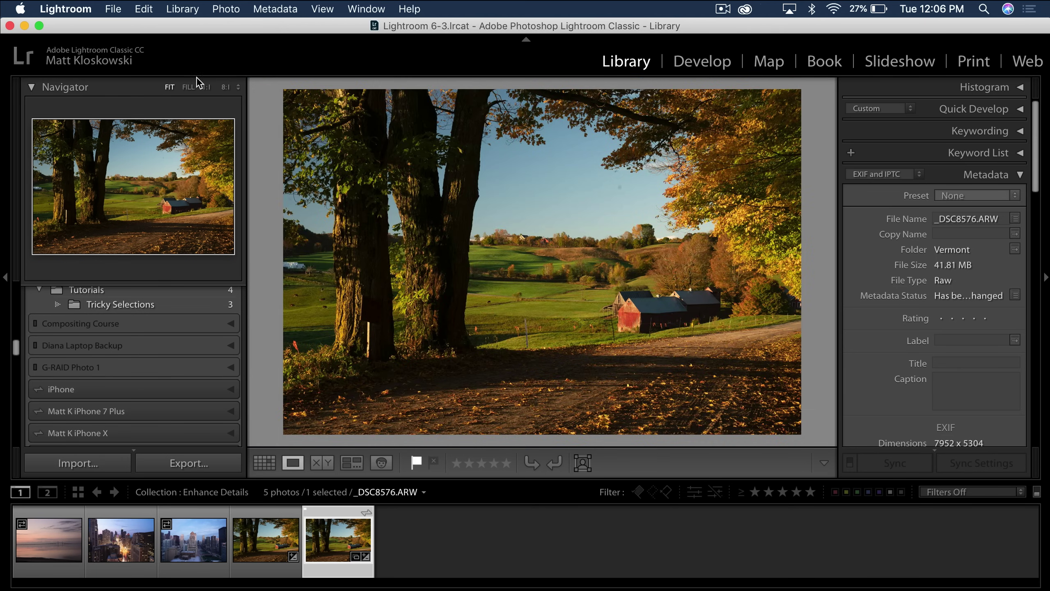
# Step: View the raw photo's leaves against the sky at 8:1, trying 4:1 and 2:1 before returning to 8:1
pyautogui.click(232, 87)
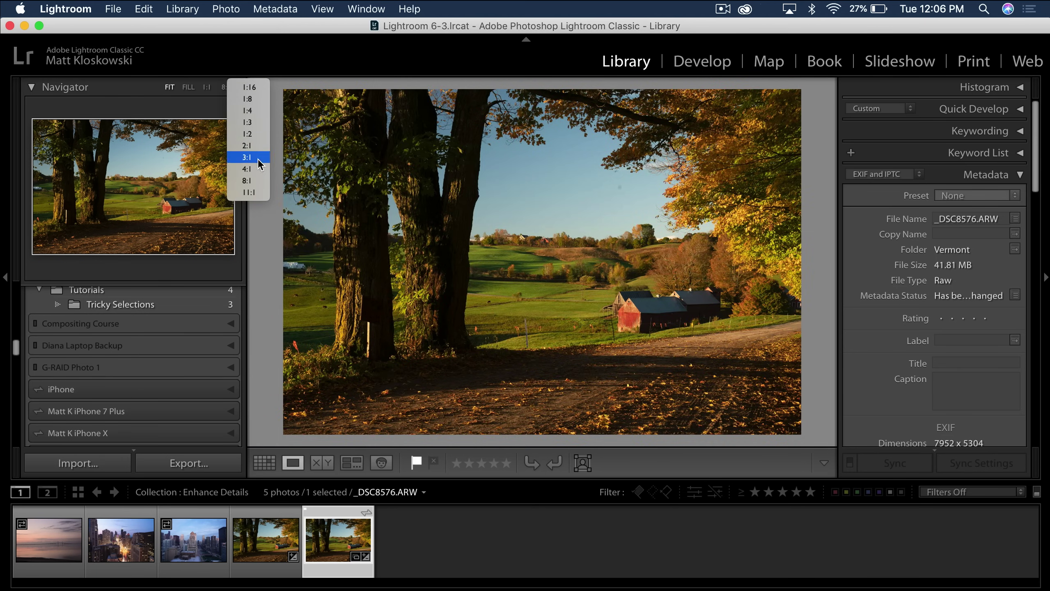
pyautogui.click(256, 179)
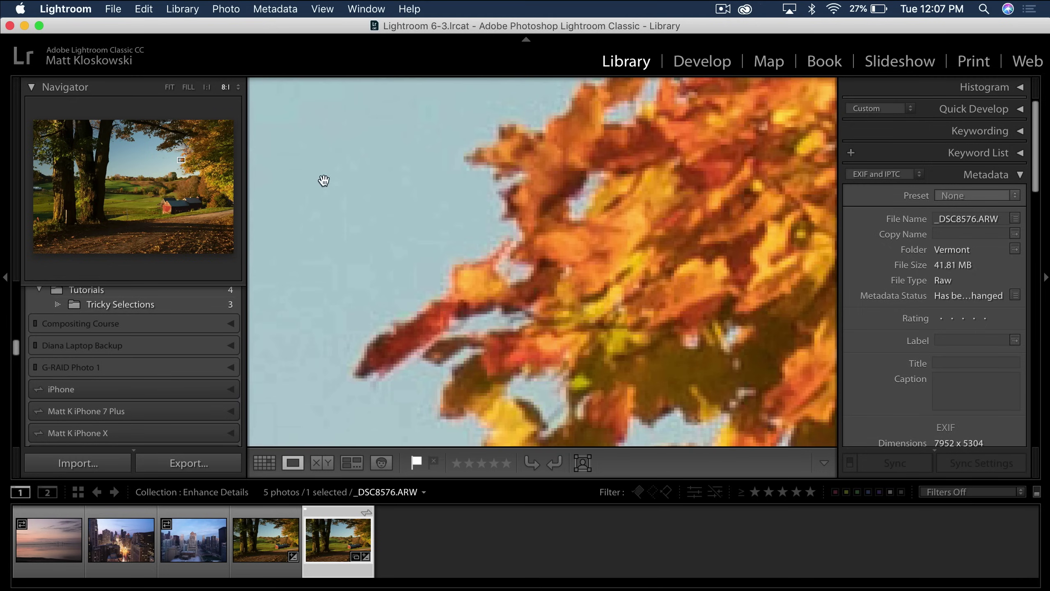
pyautogui.moveTo(526, 259); pyautogui.dragTo(531, 207)
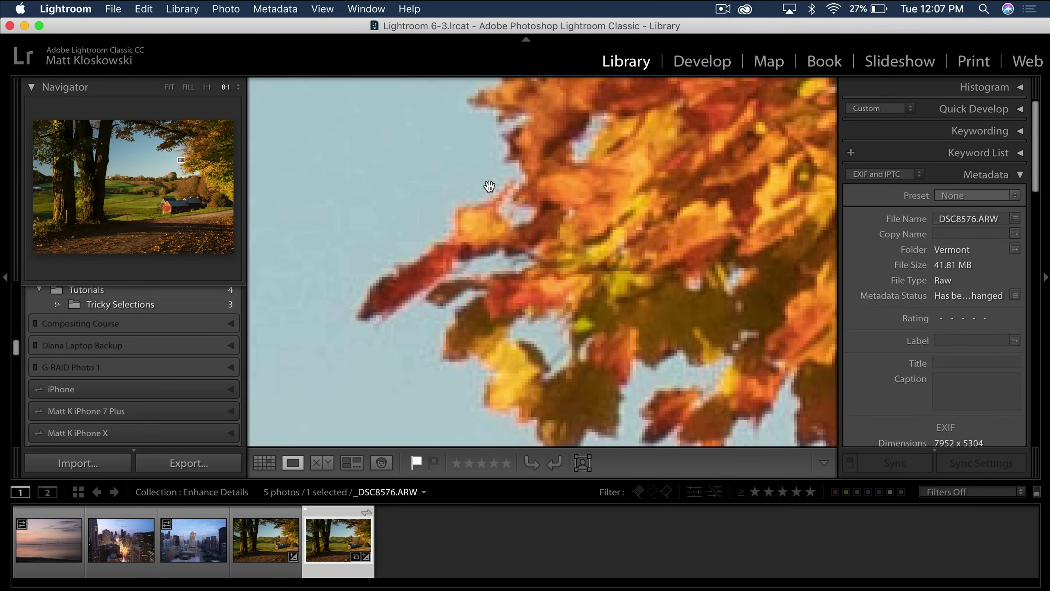
pyautogui.click(238, 87)
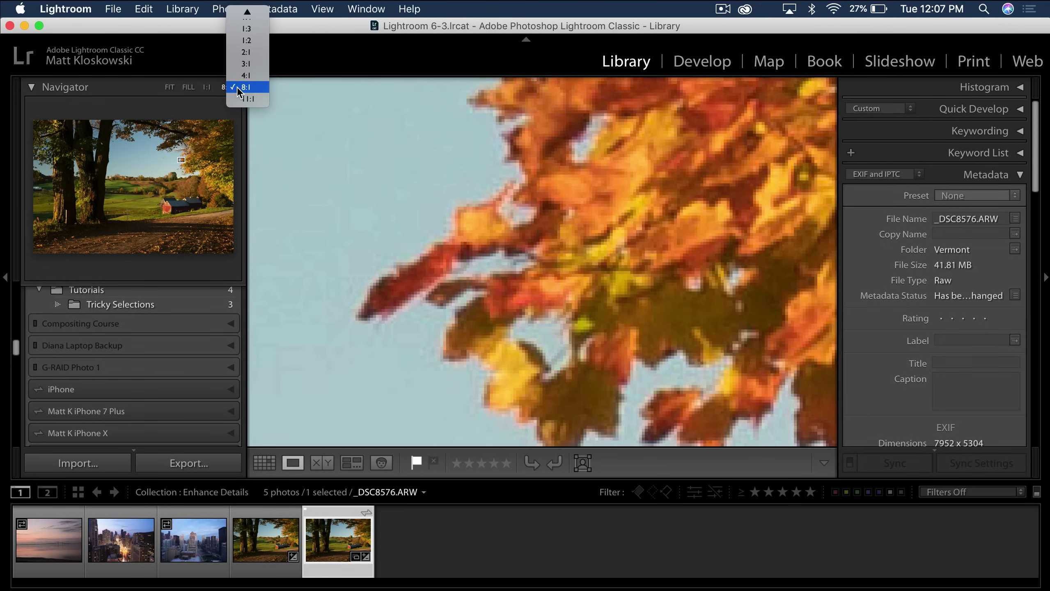
pyautogui.click(241, 79)
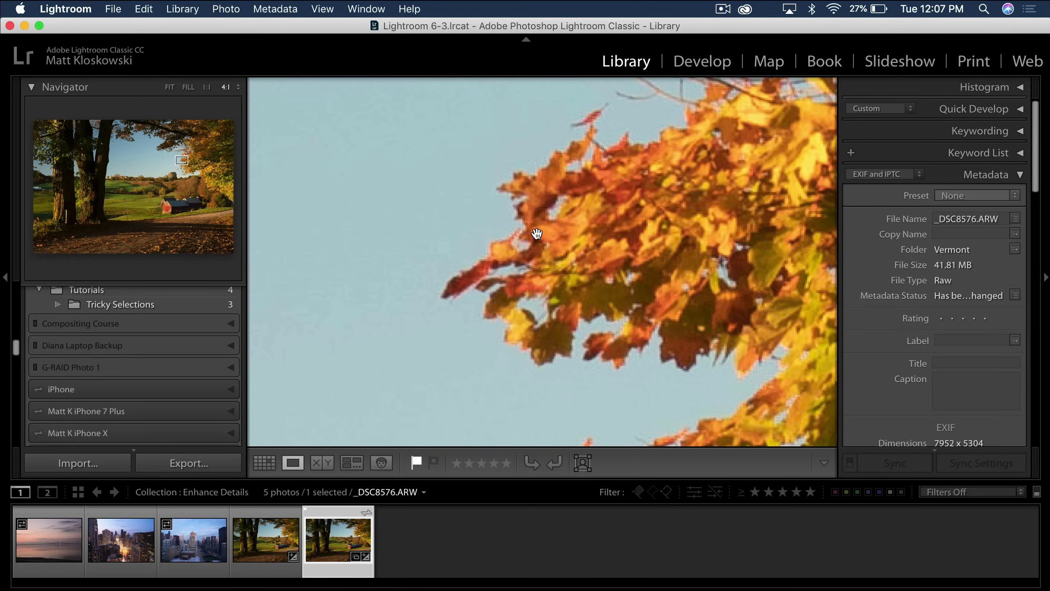
pyautogui.click(241, 84)
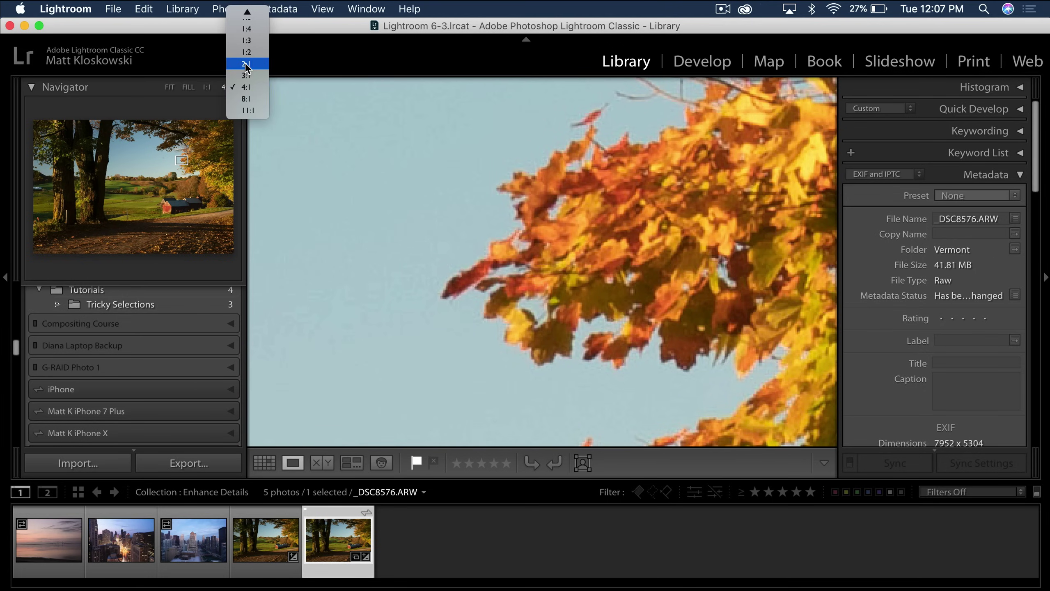
pyautogui.click(246, 65)
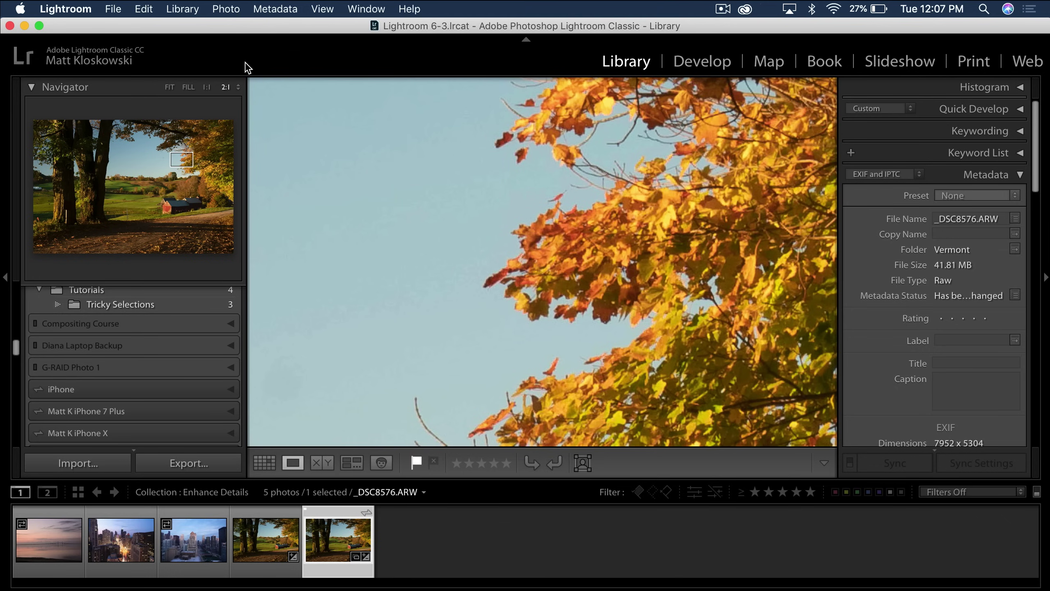
pyautogui.click(236, 86)
pyautogui.click(245, 122)
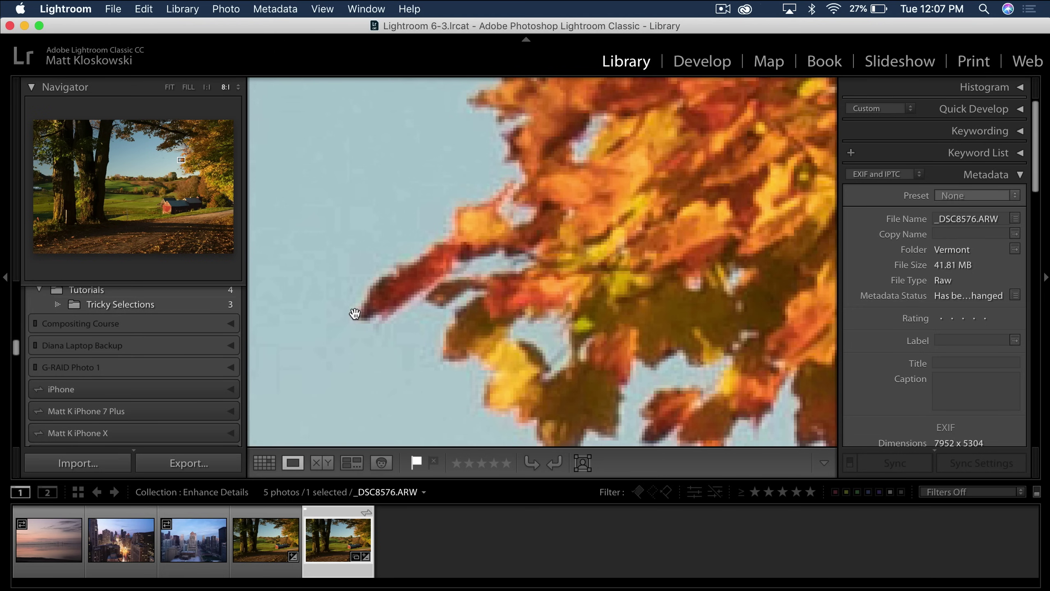
# Step: Compare _DSC8576-Enhanced-2.dng with the raw _DSC8576.ARW at 8:1 on the leaf tips against the sky
pyautogui.click(269, 531)
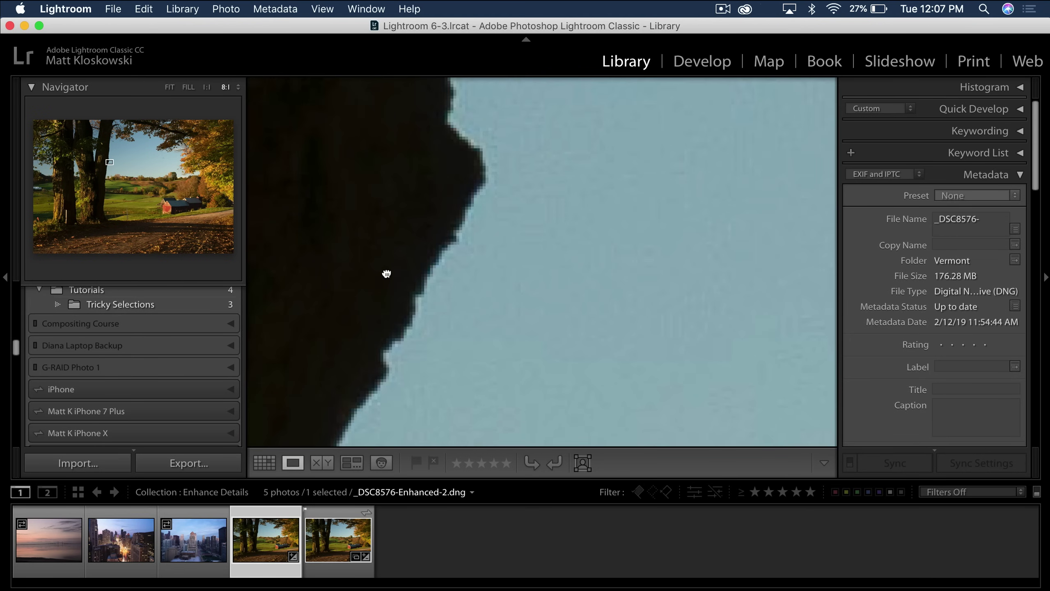
pyautogui.click(386, 273)
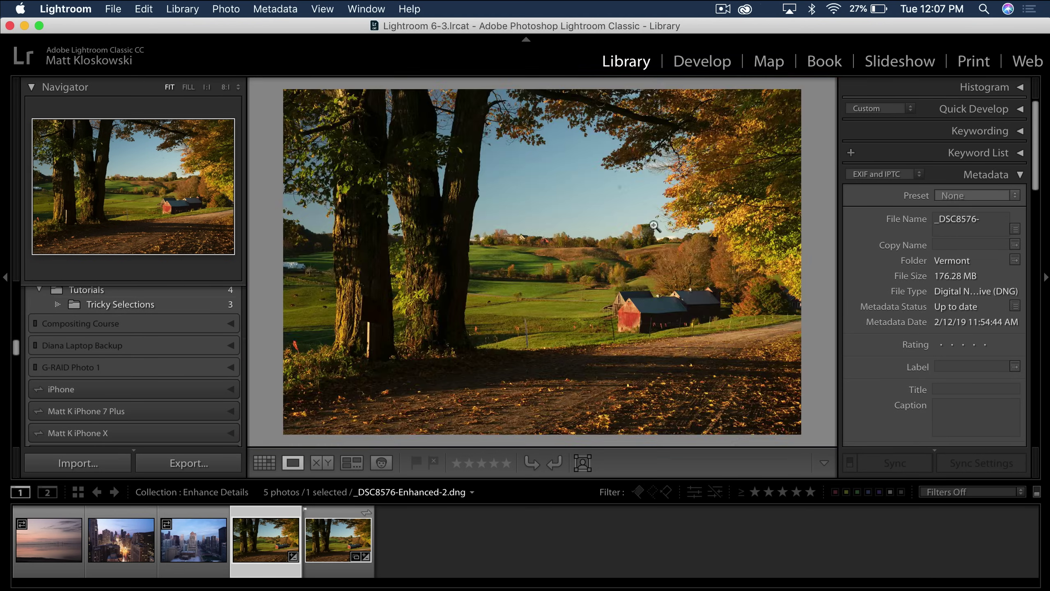
pyautogui.click(666, 189)
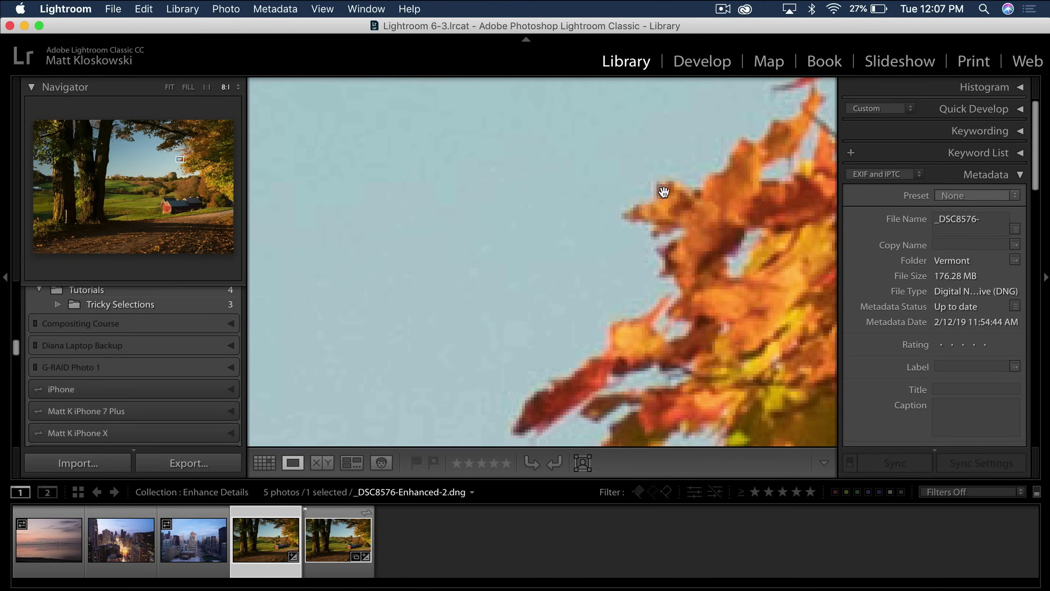
pyautogui.moveTo(659, 207); pyautogui.dragTo(516, 202)
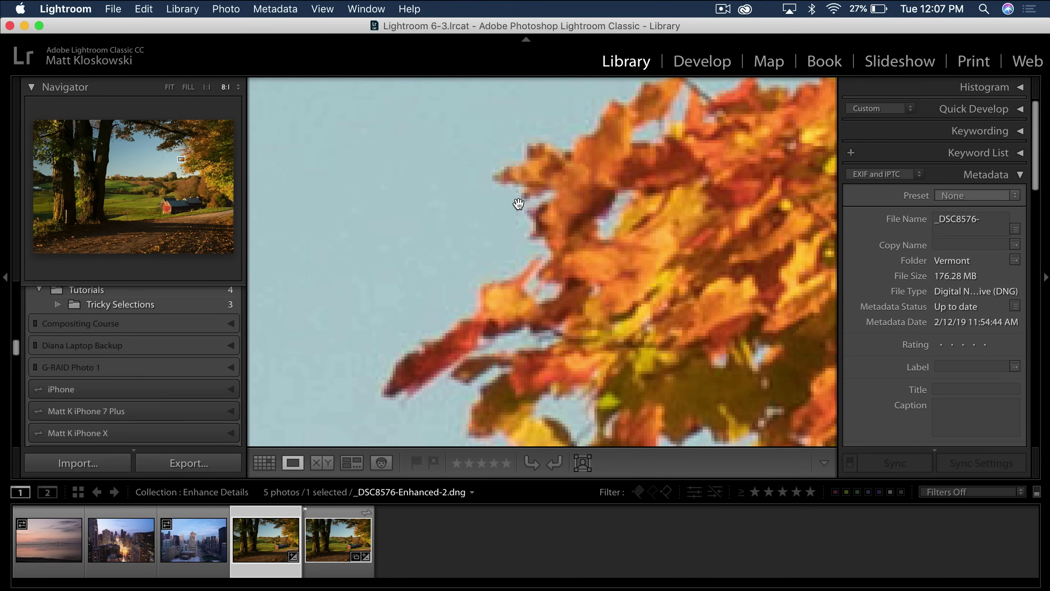
pyautogui.click(331, 540)
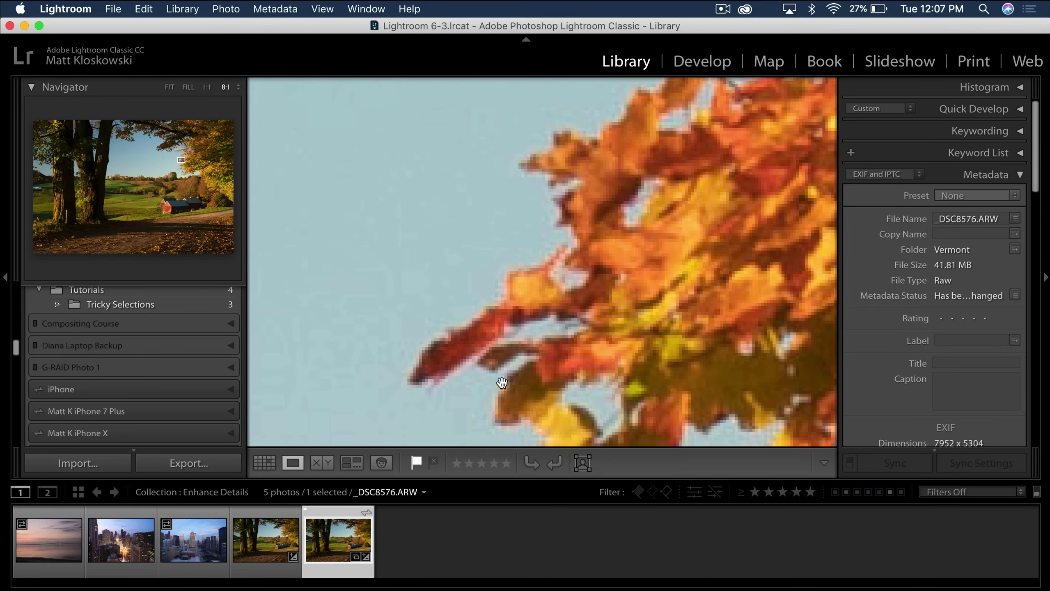
pyautogui.click(274, 537)
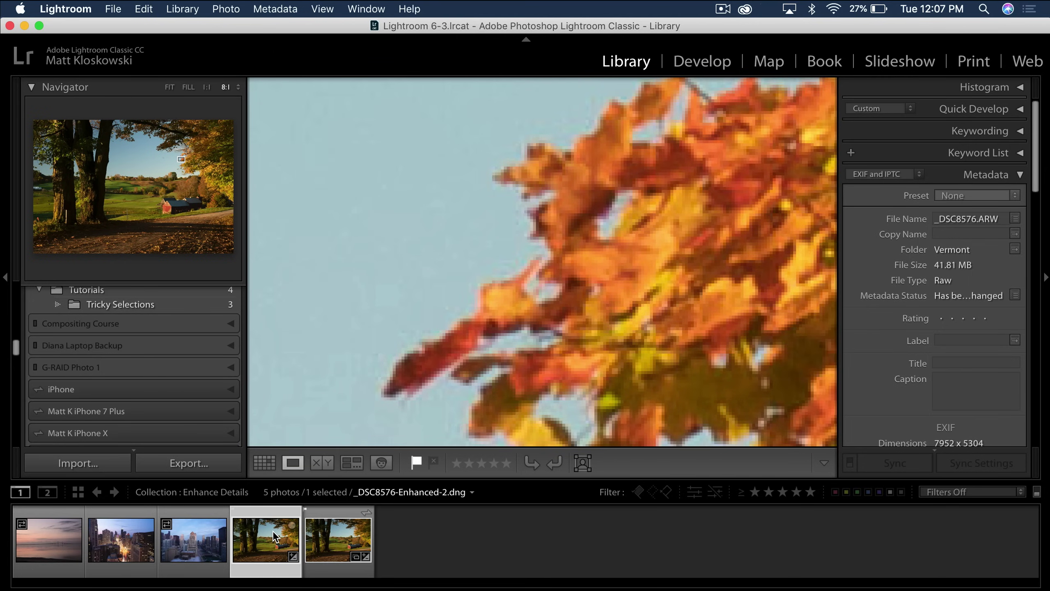
pyautogui.click(331, 531)
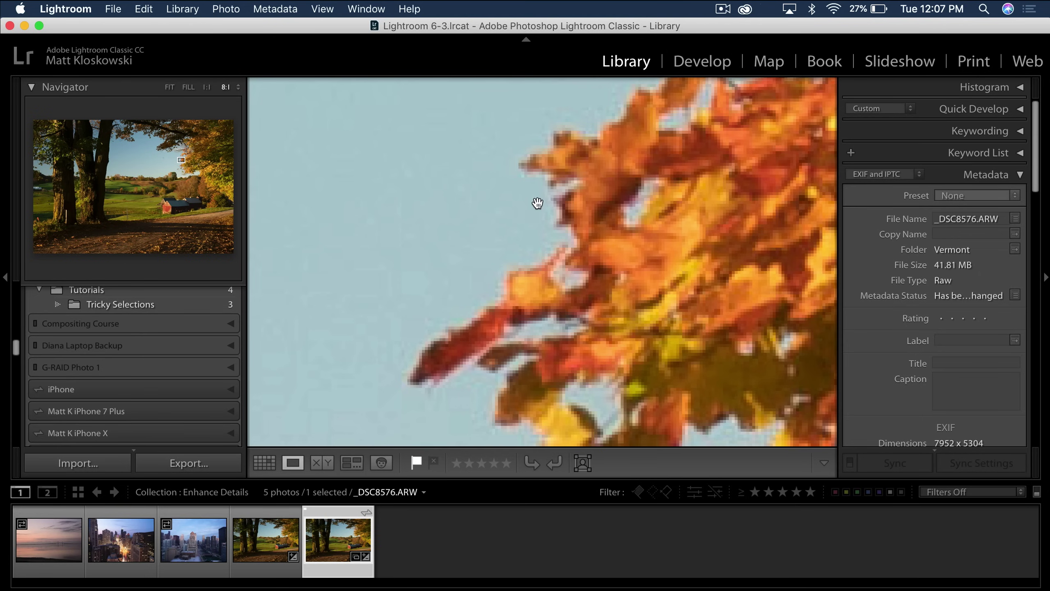
pyautogui.click(264, 545)
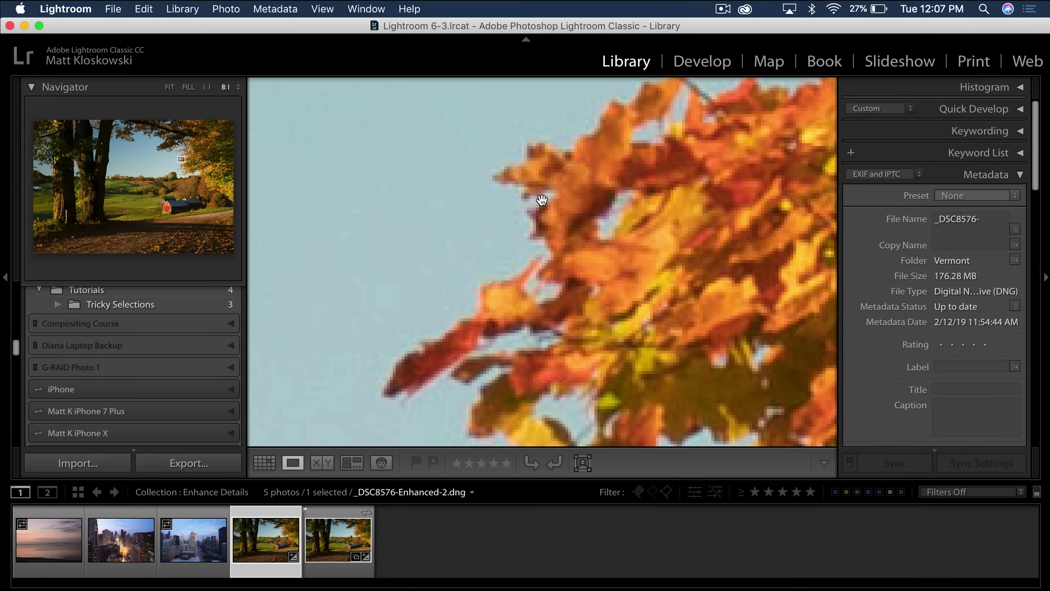
# Step: Compare the Enhanced DNG copy and raw photo at 4:1 on the leafy branch, ending on the DNG
pyautogui.moveTo(544, 298); pyautogui.dragTo(550, 230)
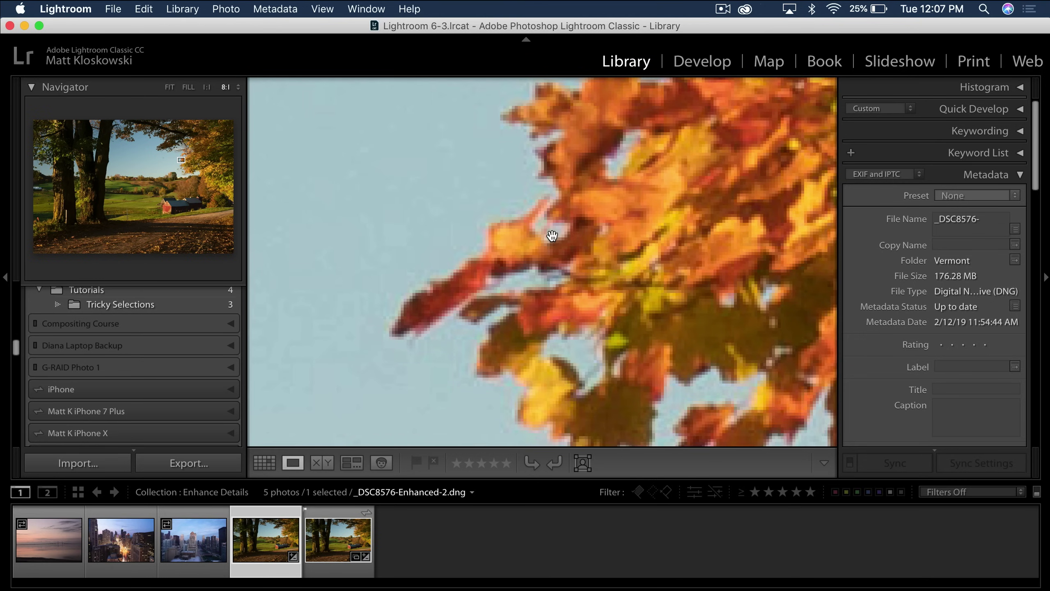
pyautogui.click(236, 88)
pyautogui.click(247, 76)
pyautogui.moveTo(437, 251); pyautogui.dragTo(375, 254)
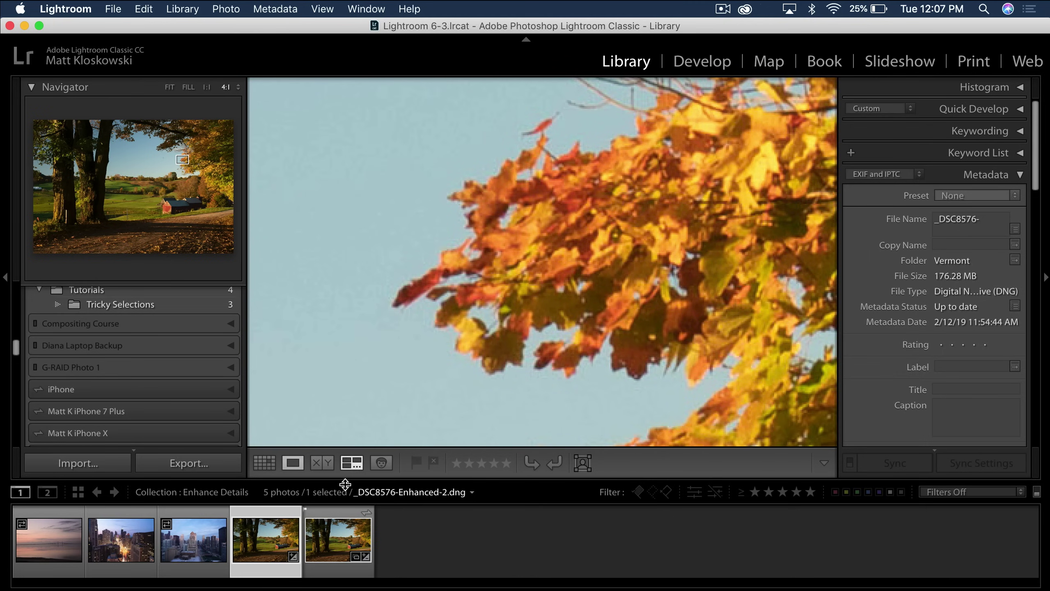
pyautogui.click(344, 529)
pyautogui.click(235, 88)
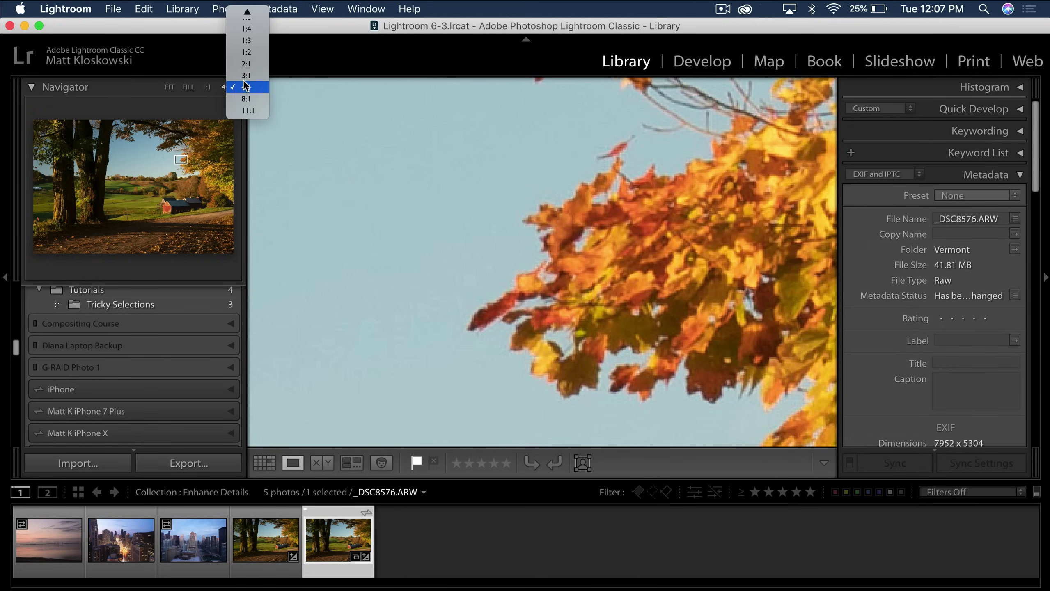
pyautogui.click(246, 87)
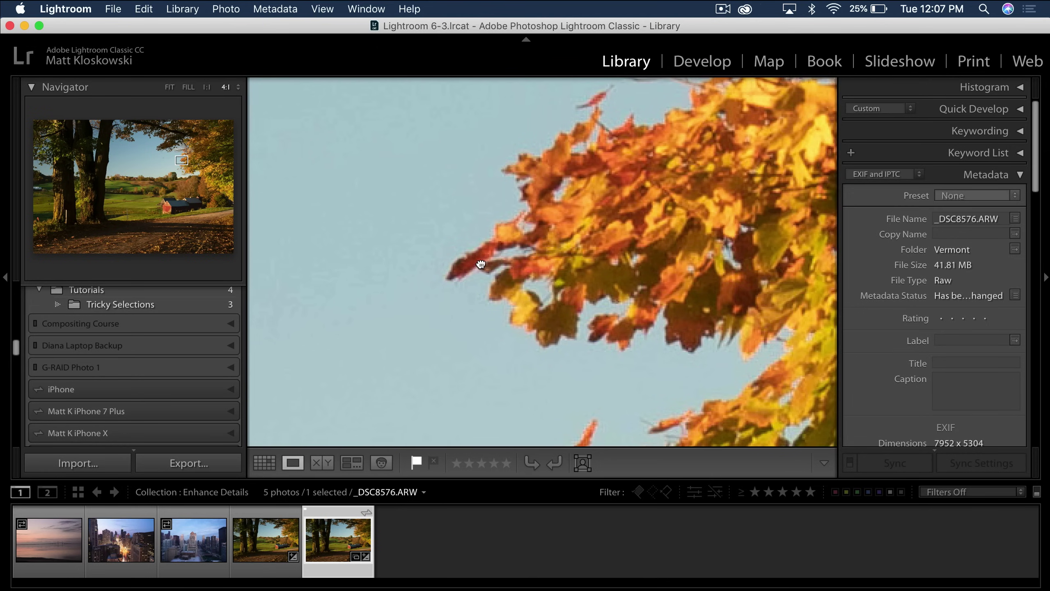
pyautogui.click(269, 532)
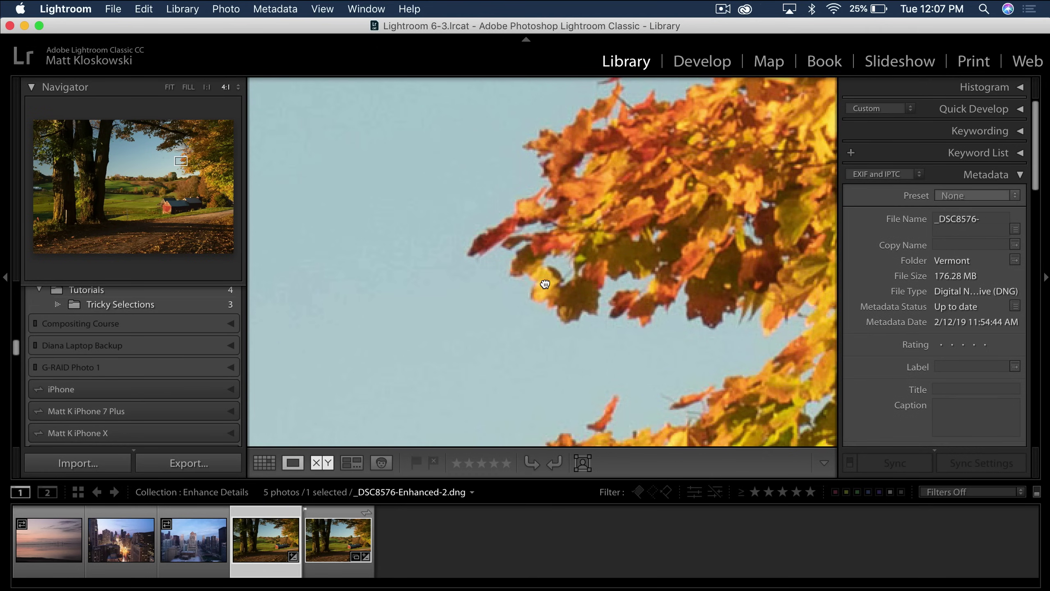
pyautogui.click(347, 544)
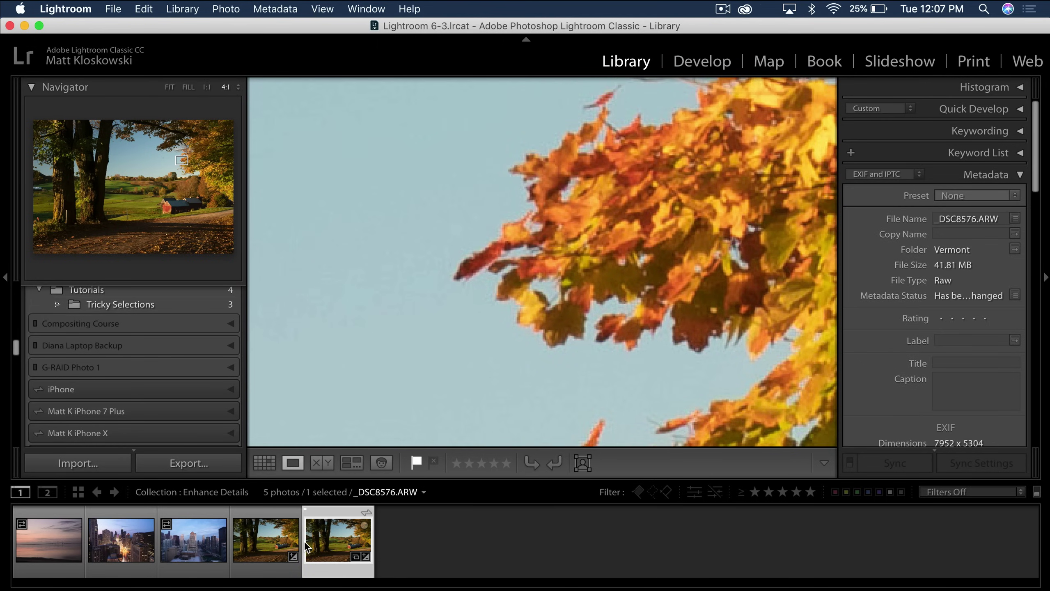
pyautogui.click(298, 543)
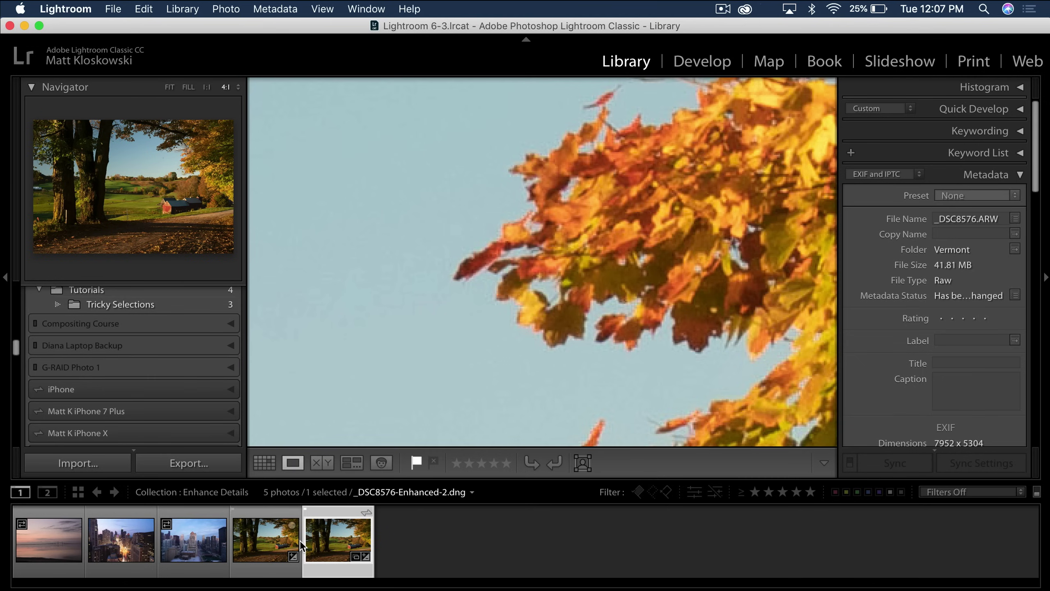
pyautogui.click(260, 546)
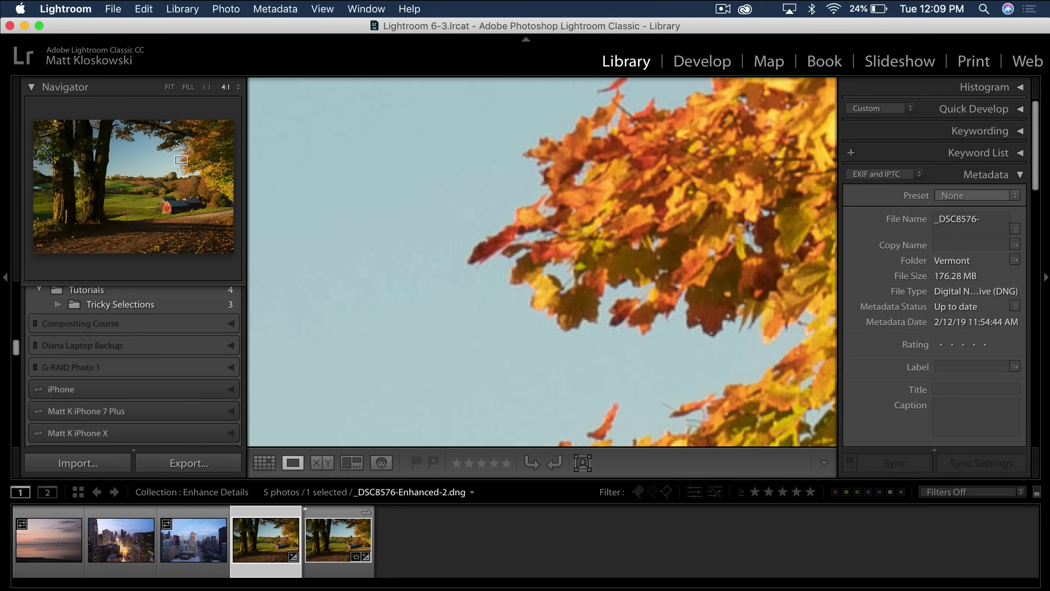
# Step: Preview Enhance Details on the sunset bridge photo, comparing enhanced and unenhanced bridge pilings
pyautogui.click(61, 548)
pyautogui.click(206, 9)
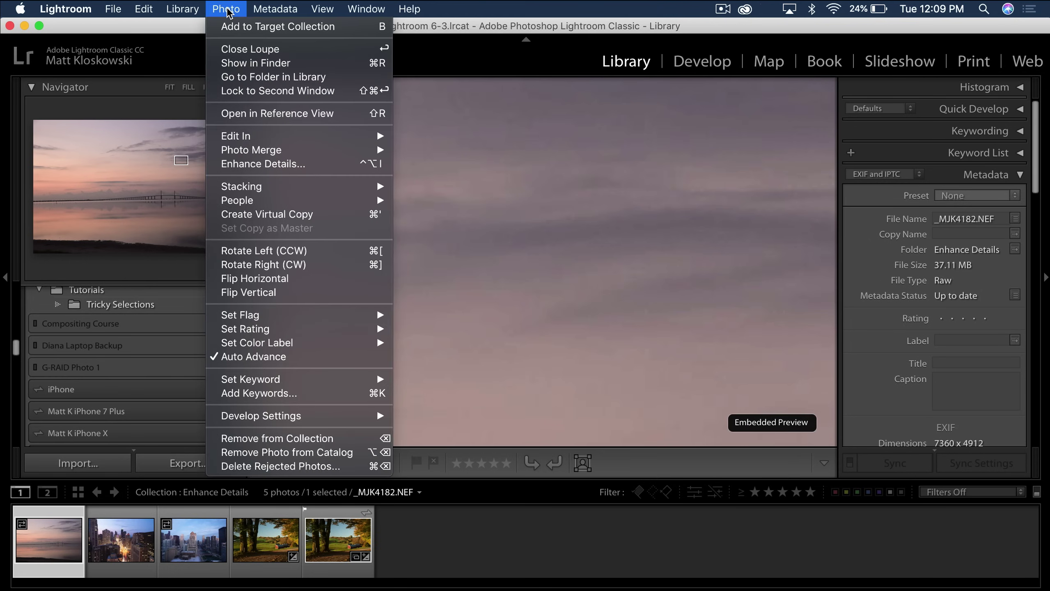
pyautogui.click(258, 161)
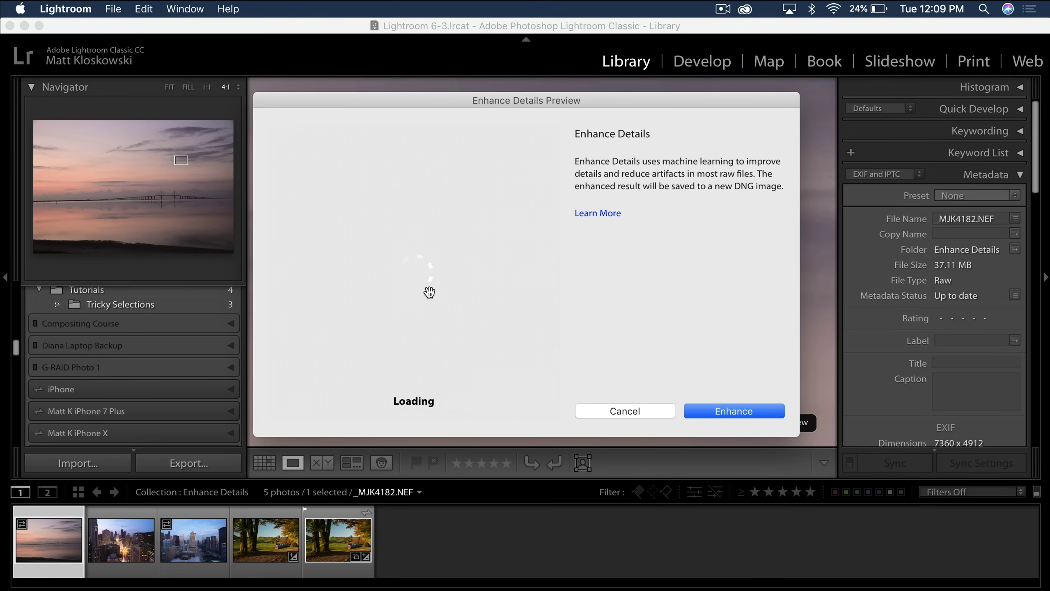
pyautogui.moveTo(427, 261); pyautogui.dragTo(439, 272)
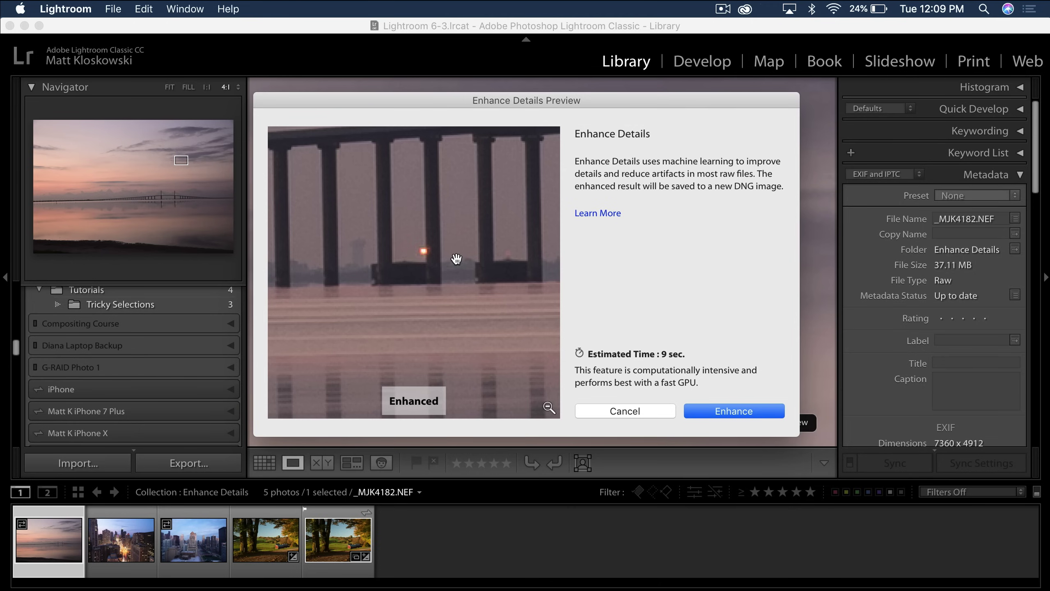
pyautogui.moveTo(452, 257); pyautogui.dragTo(452, 258)
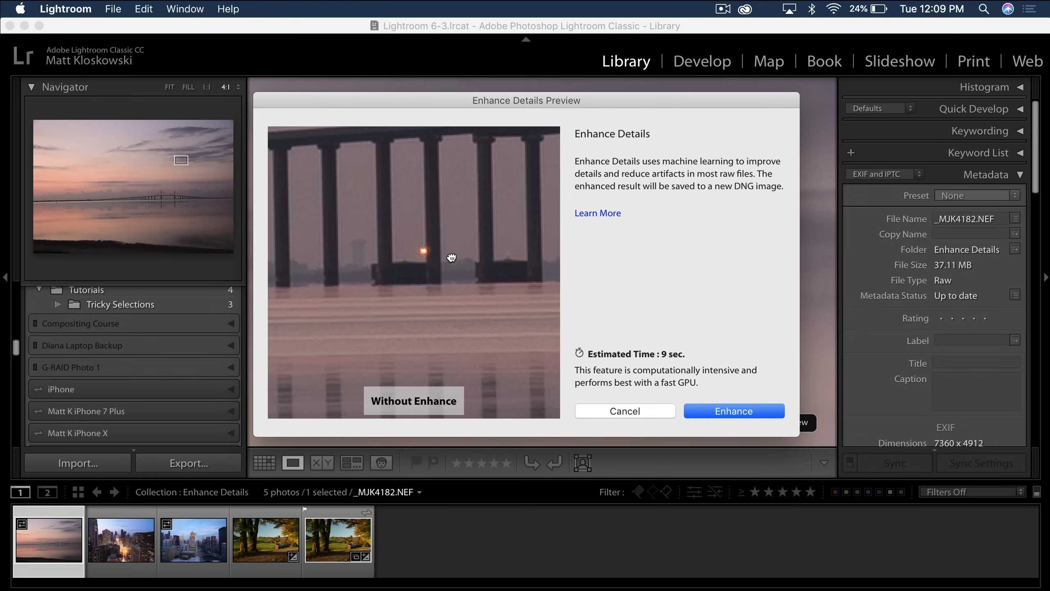
pyautogui.moveTo(452, 257); pyautogui.dragTo(422, 257)
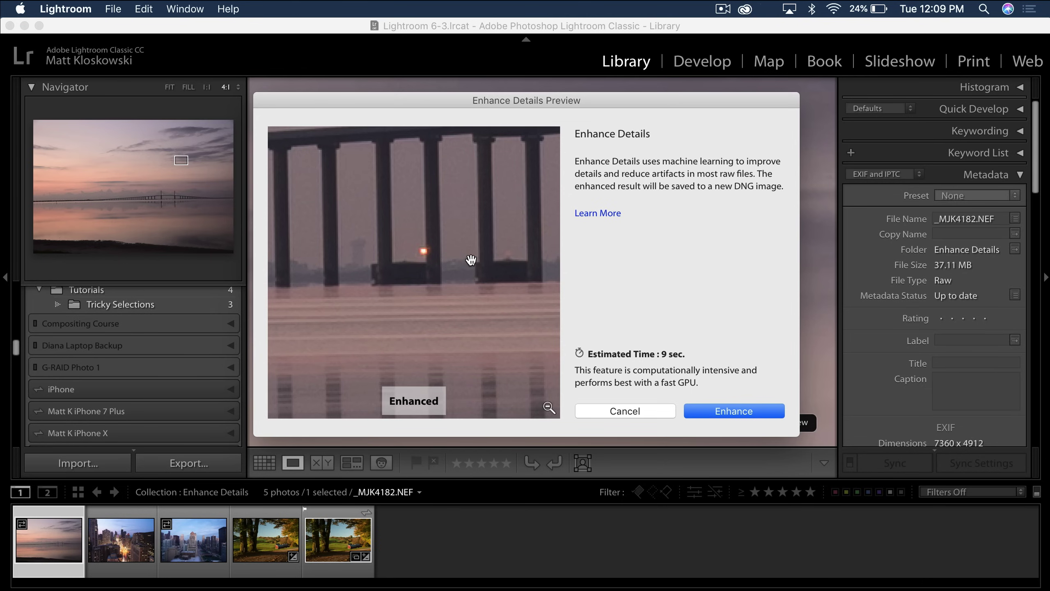
pyautogui.click(624, 411)
pyautogui.press('Right')
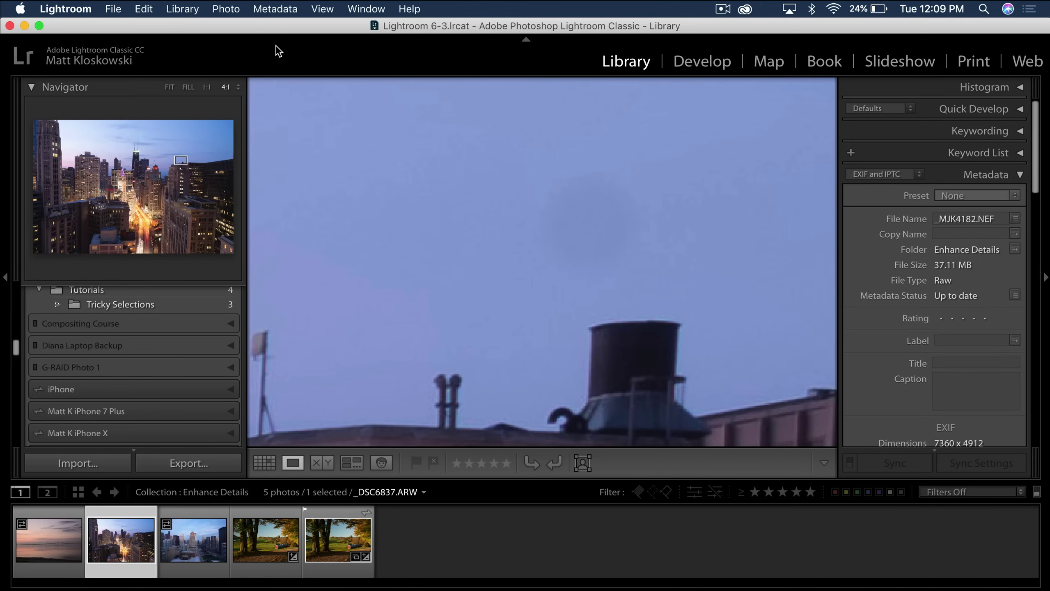
pyautogui.click(226, 8)
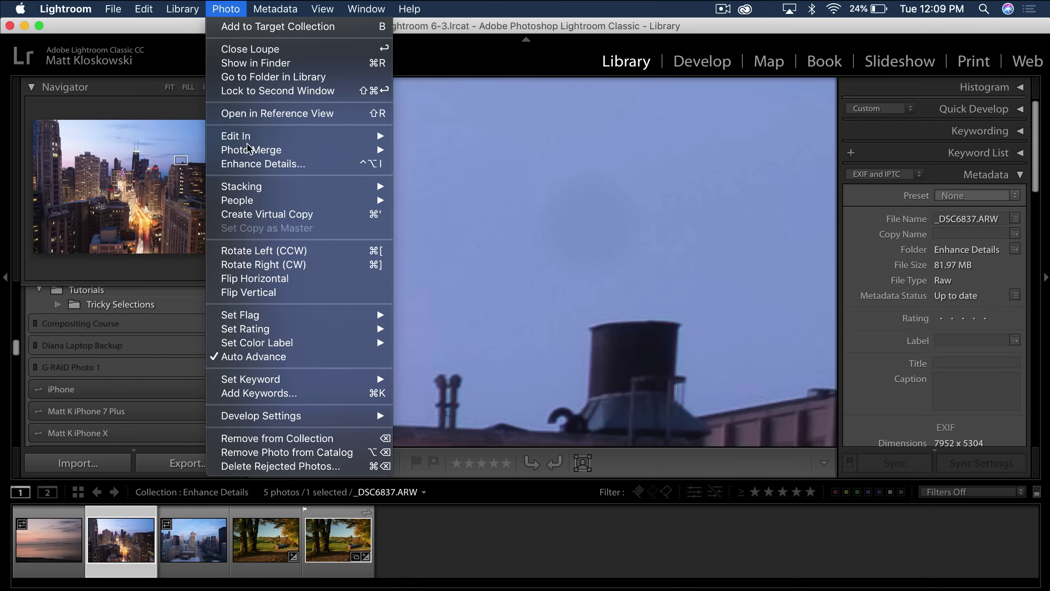
pyautogui.click(249, 163)
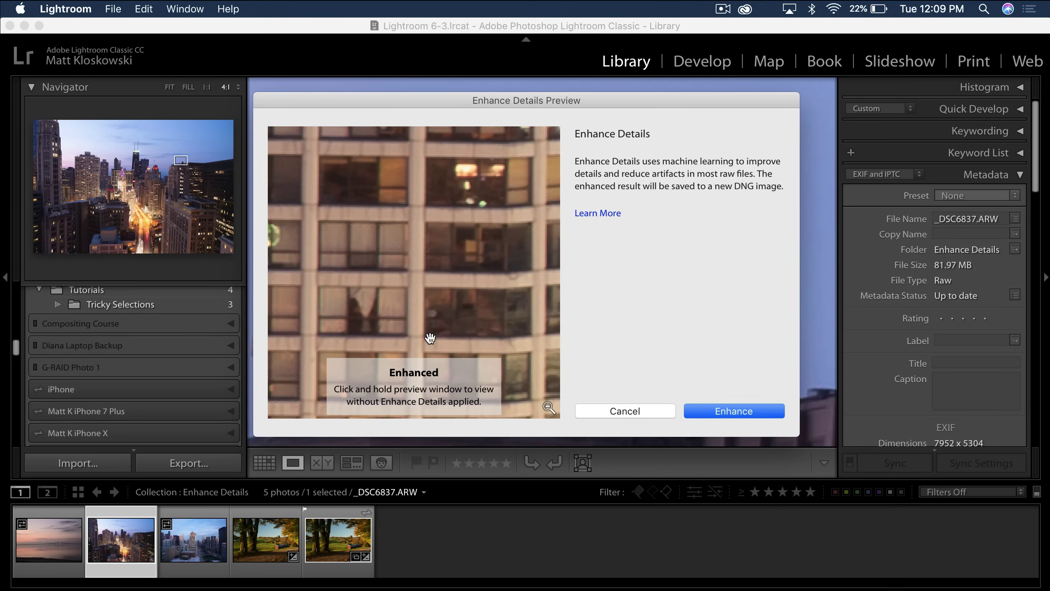
pyautogui.click(549, 408)
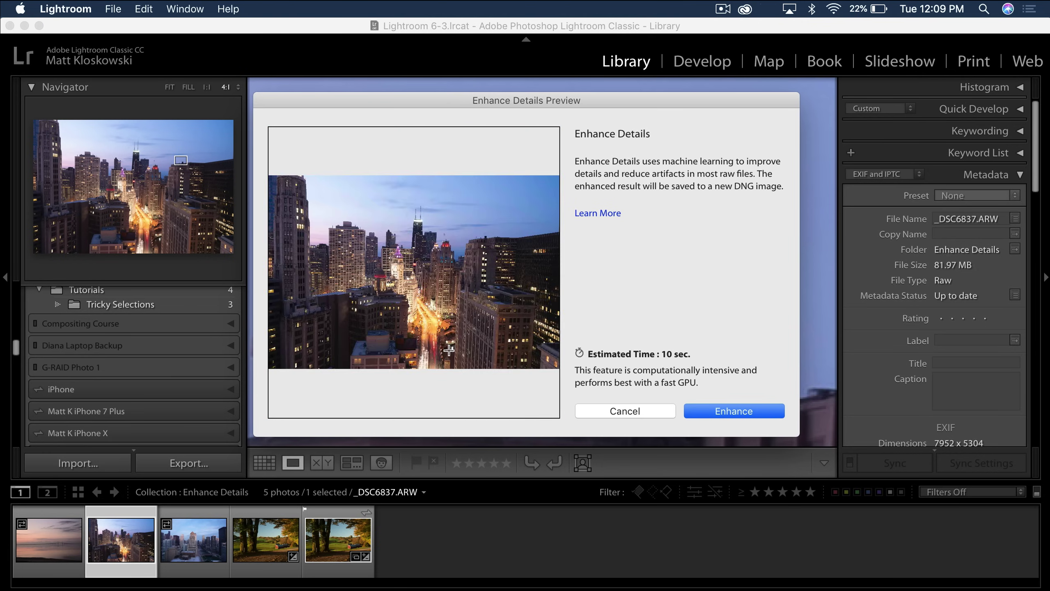
pyautogui.click(391, 253)
pyautogui.moveTo(466, 282); pyautogui.dragTo(307, 167)
pyautogui.click(488, 341)
pyautogui.moveTo(488, 340); pyautogui.dragTo(546, 410)
pyautogui.click(546, 403)
pyautogui.moveTo(450, 340); pyautogui.dragTo(547, 409)
pyautogui.click(547, 409)
pyautogui.moveTo(456, 322); pyautogui.dragTo(463, 264)
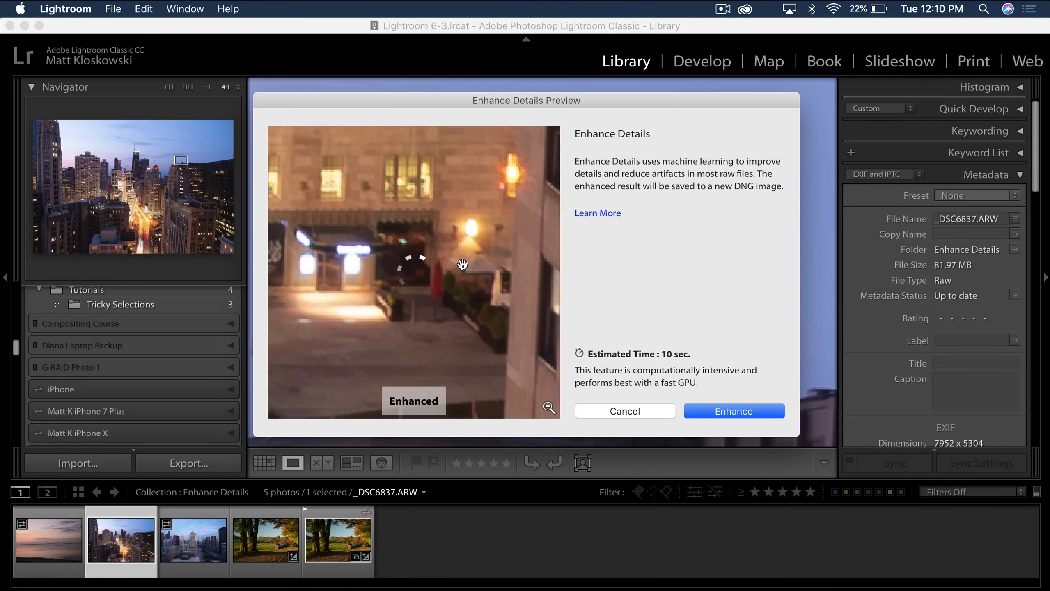
pyautogui.moveTo(522, 254); pyautogui.dragTo(522, 253)
pyautogui.moveTo(523, 254); pyautogui.dragTo(522, 255)
pyautogui.click(523, 255)
pyautogui.click(522, 255)
pyautogui.moveTo(522, 255); pyautogui.dragTo(522, 255)
pyautogui.moveTo(523, 254); pyautogui.dragTo(522, 255)
pyautogui.moveTo(522, 255); pyautogui.dragTo(522, 255)
pyautogui.click(522, 254)
pyautogui.moveTo(522, 255); pyautogui.dragTo(522, 253)
pyautogui.click(618, 412)
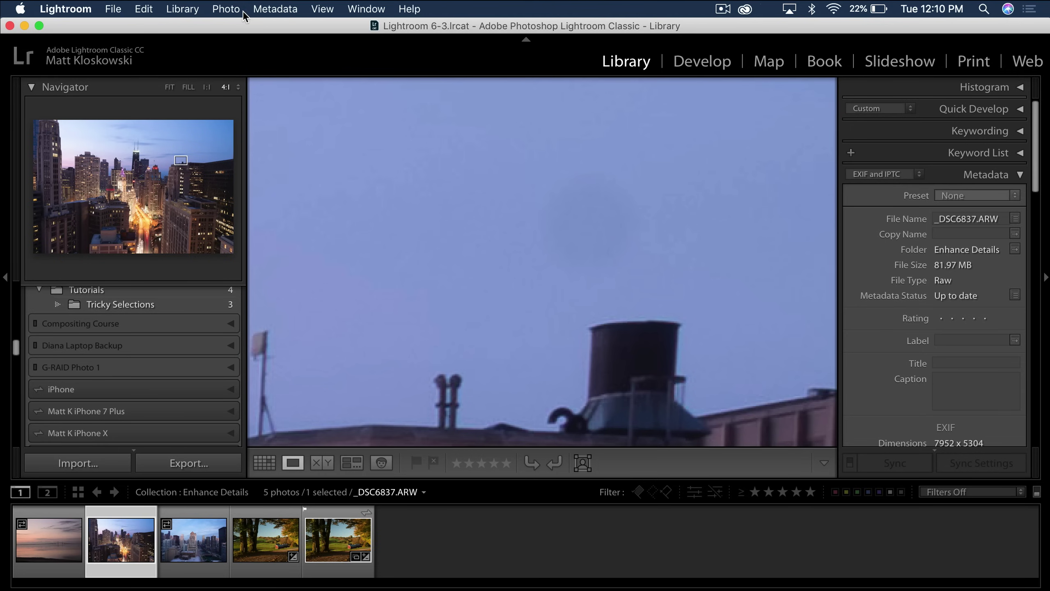
# Step: Reveal the File menu's Tethered Capture submenu, including Start Tethered Capture
pyautogui.click(112, 9)
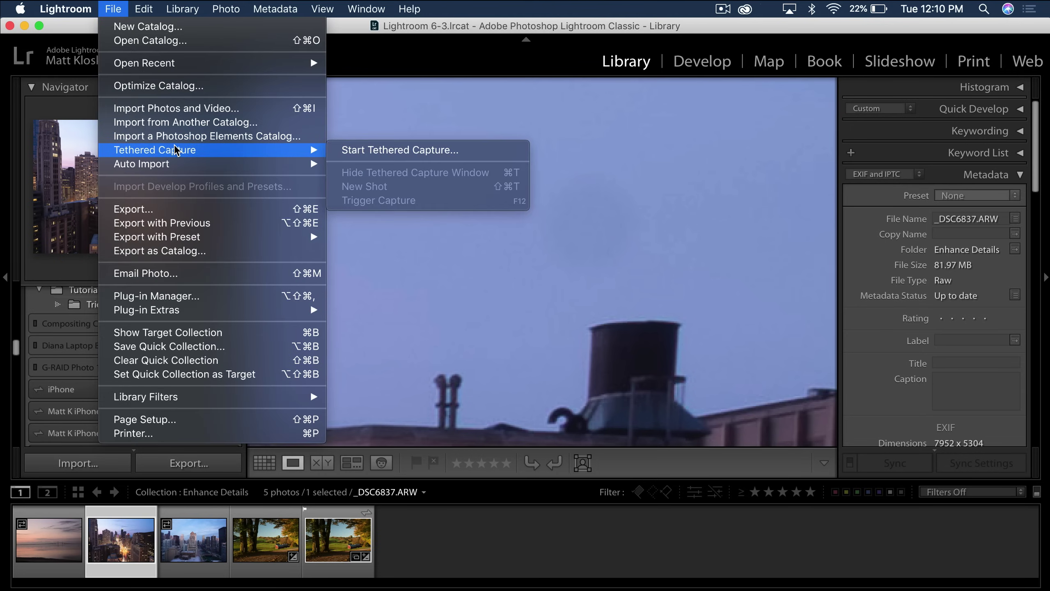
pyautogui.moveTo(192, 155)
# Step: In Lightroom CC, show the Photo Merge submenu with HDR, Panorama and HDR Panorama Merge
pyautogui.click(114, 9)
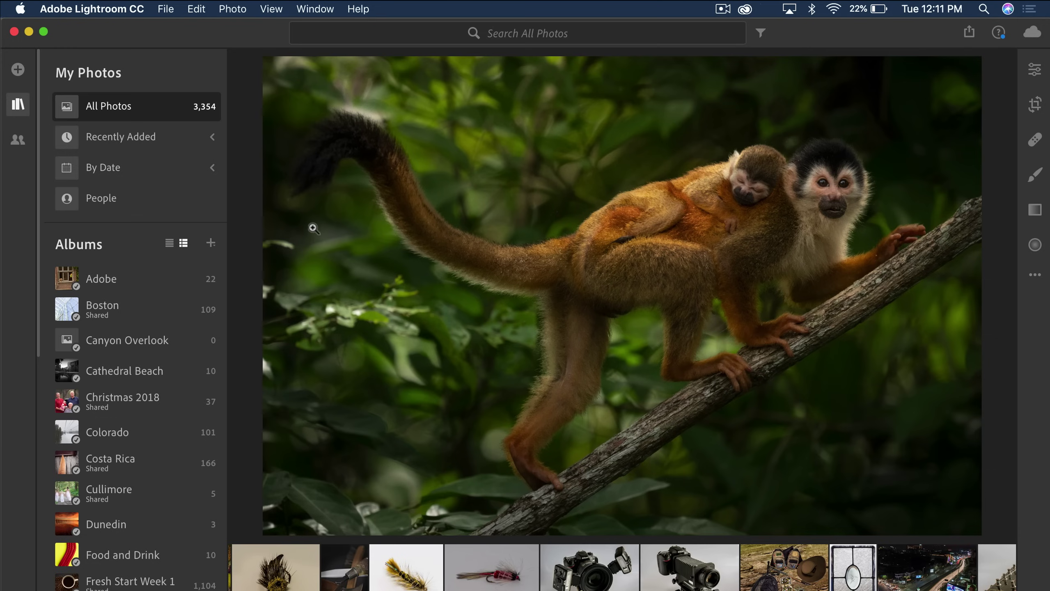
pyautogui.click(234, 10)
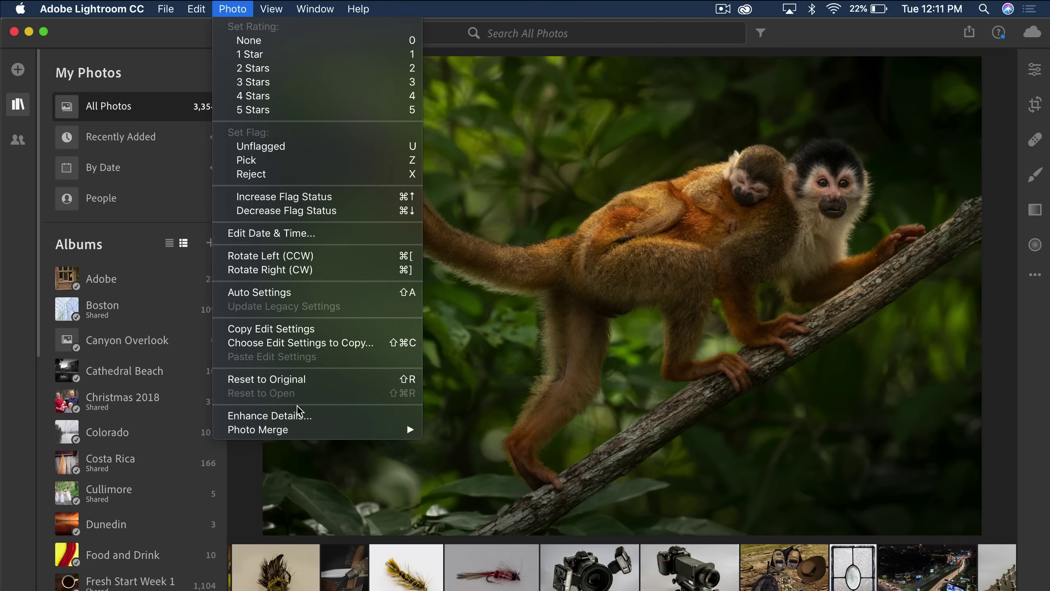
pyautogui.moveTo(347, 432)
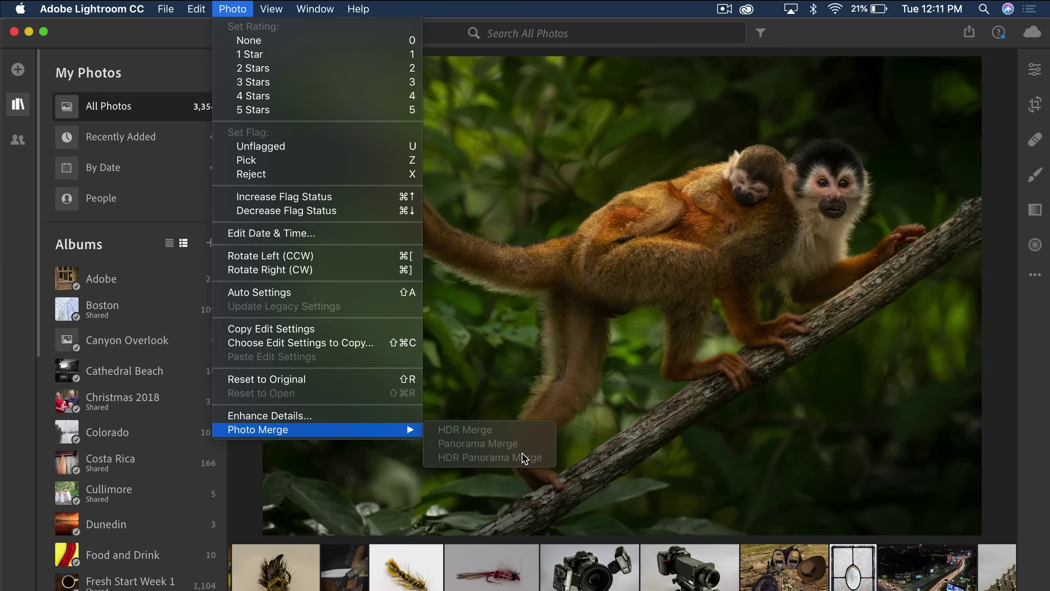
pyautogui.press('Escape')
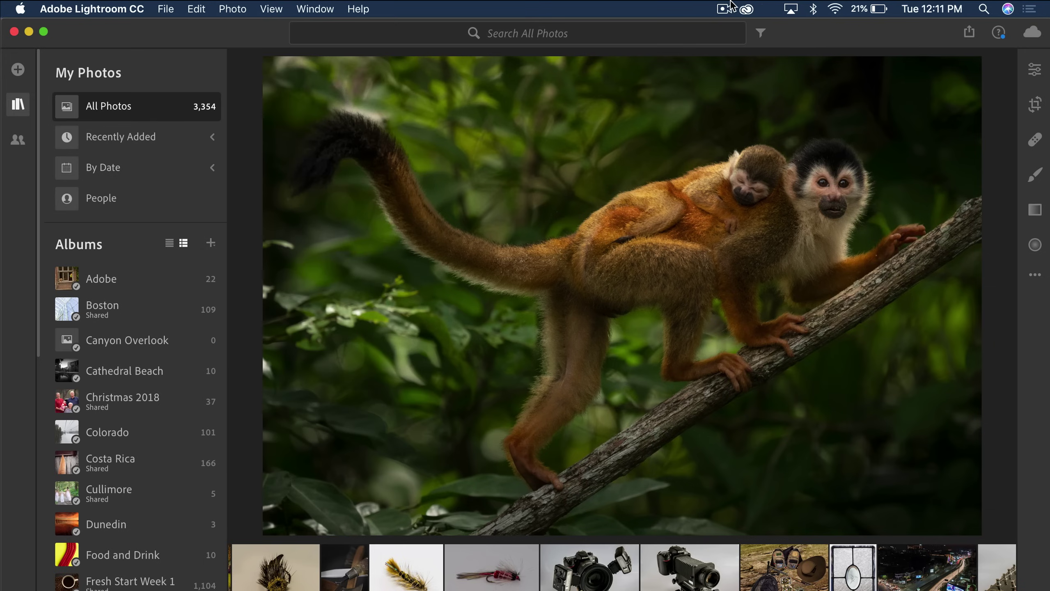
pyautogui.click(749, 9)
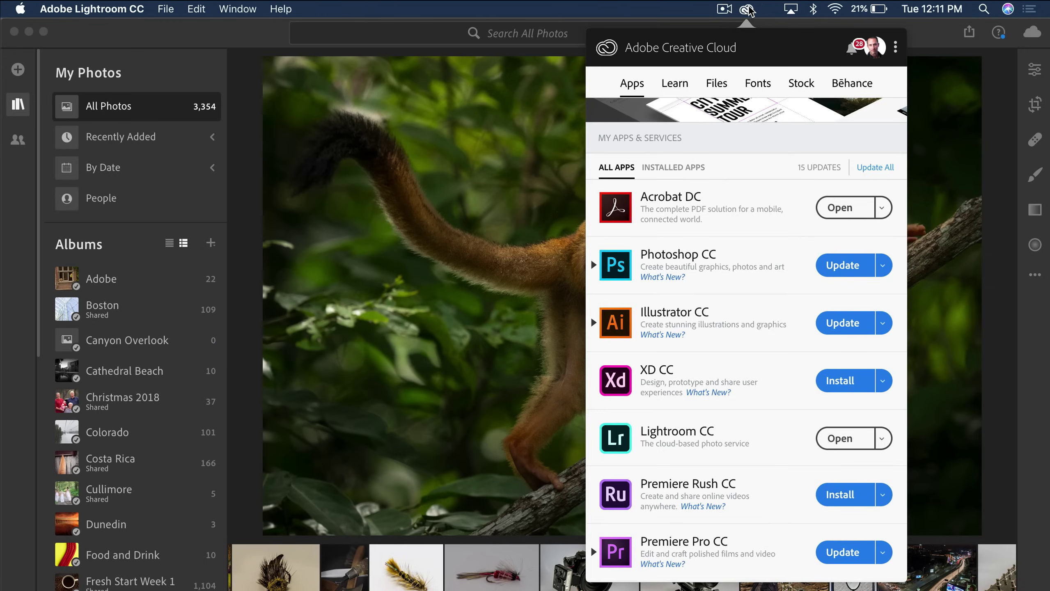
pyautogui.click(748, 13)
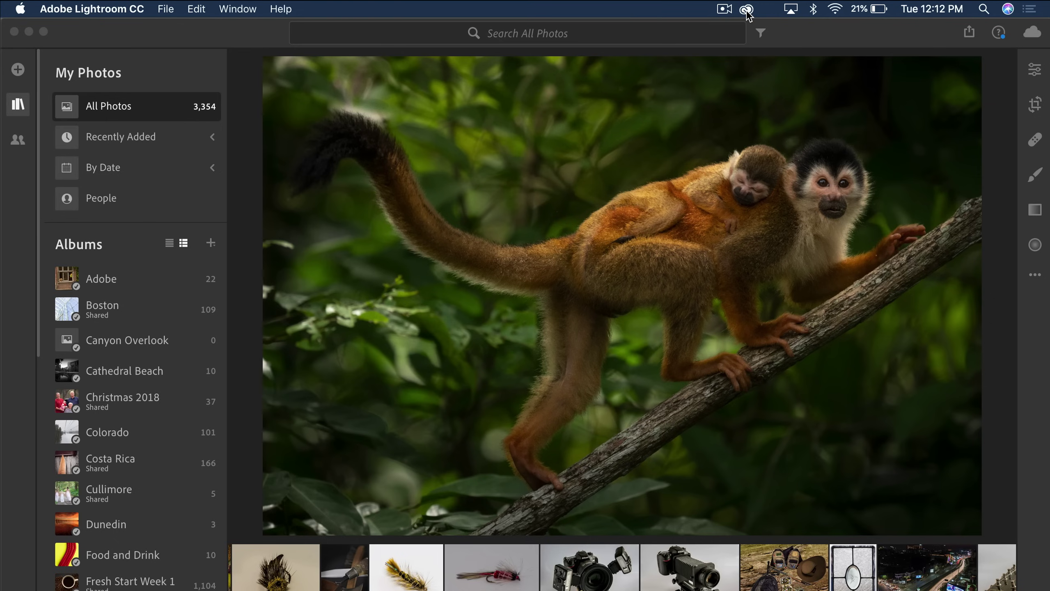
pyautogui.click(747, 10)
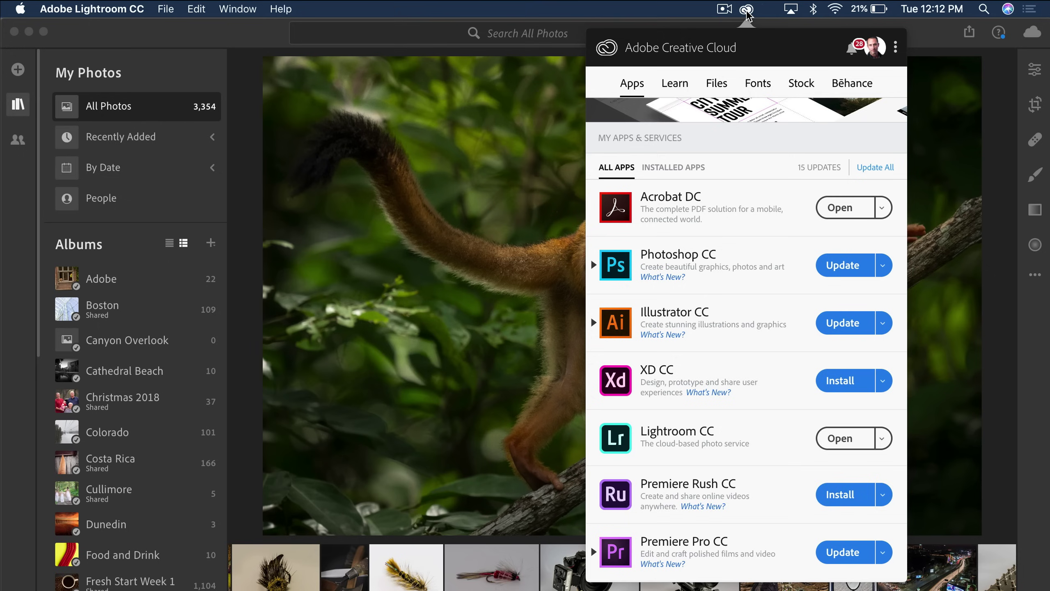
pyautogui.click(747, 10)
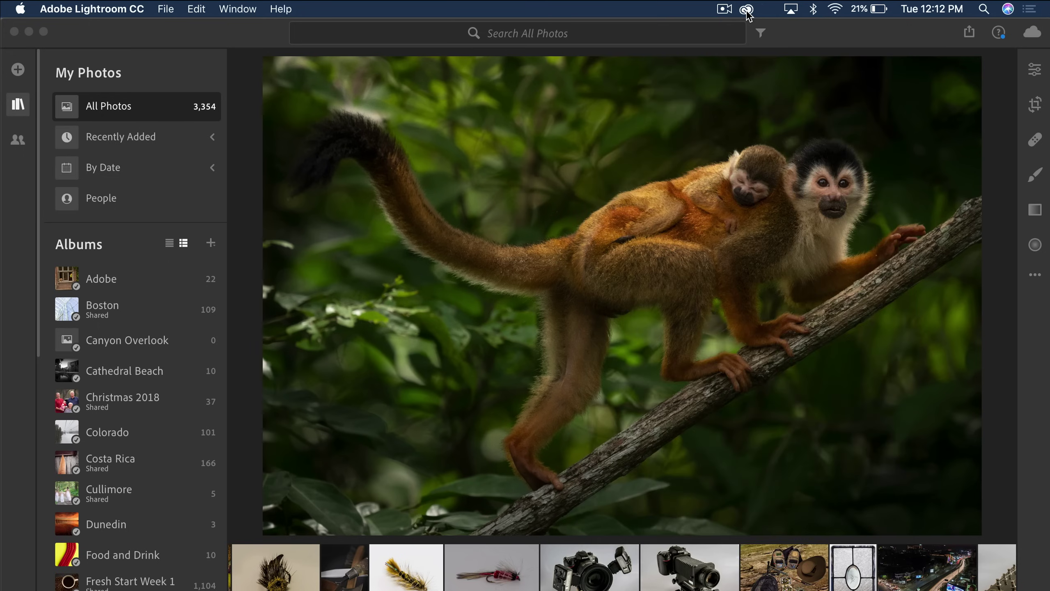